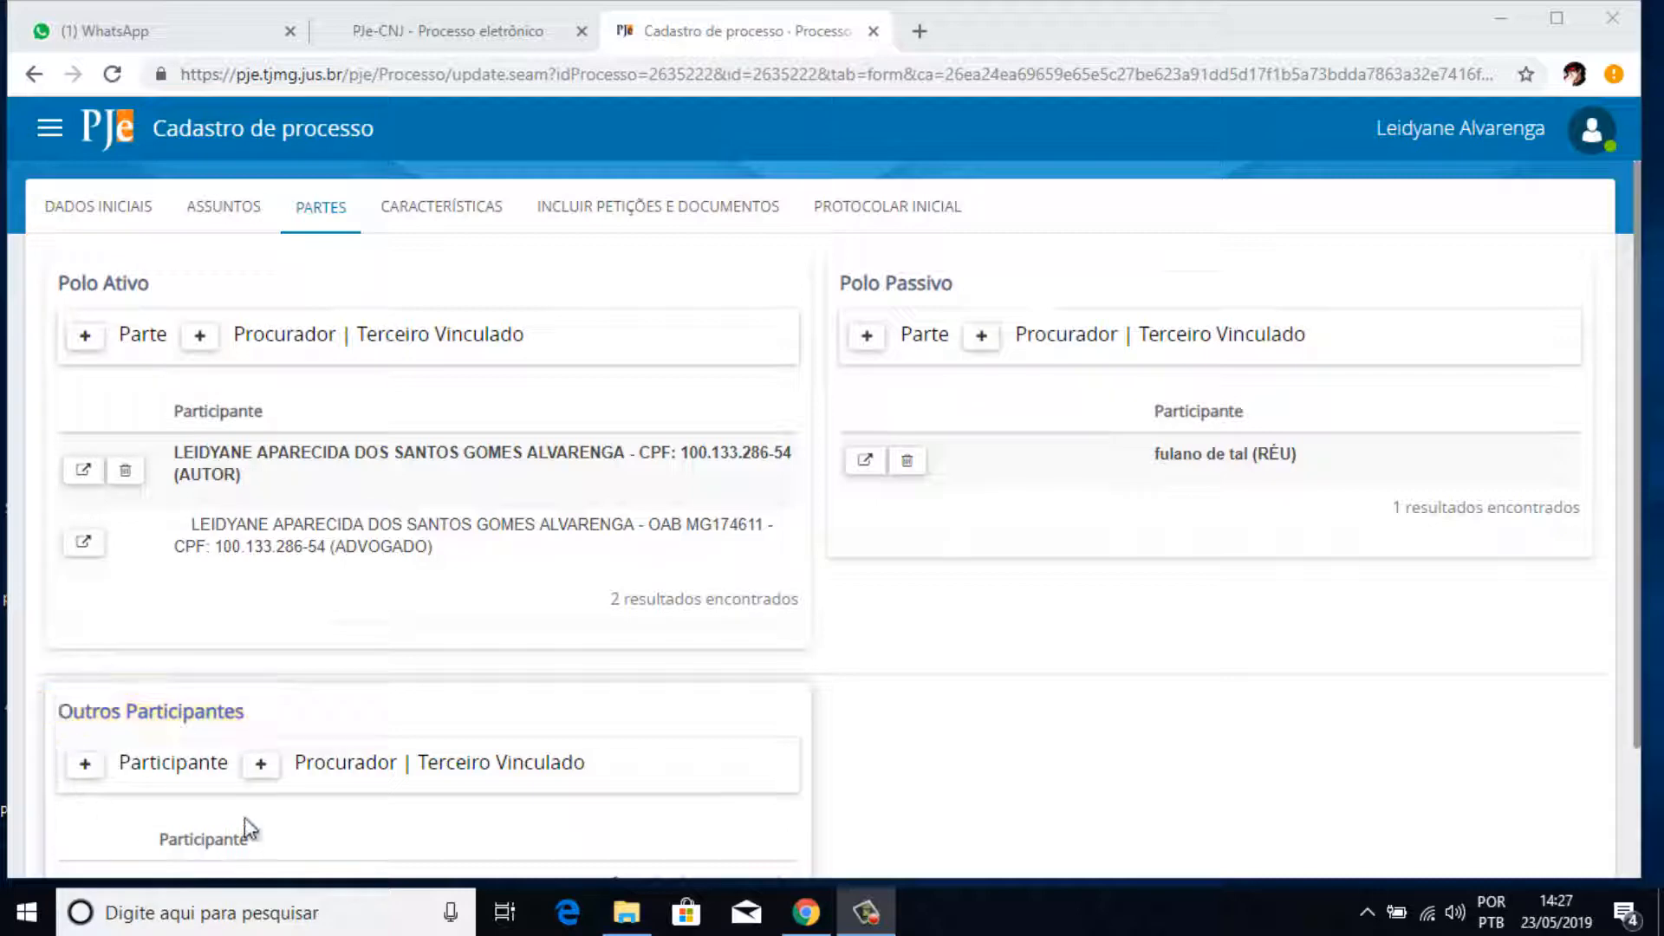
- Examine the case's Características, including free justice, preliminary relief, claim value, secrecy and the available Prioridade de processo options
click(1635, 378)
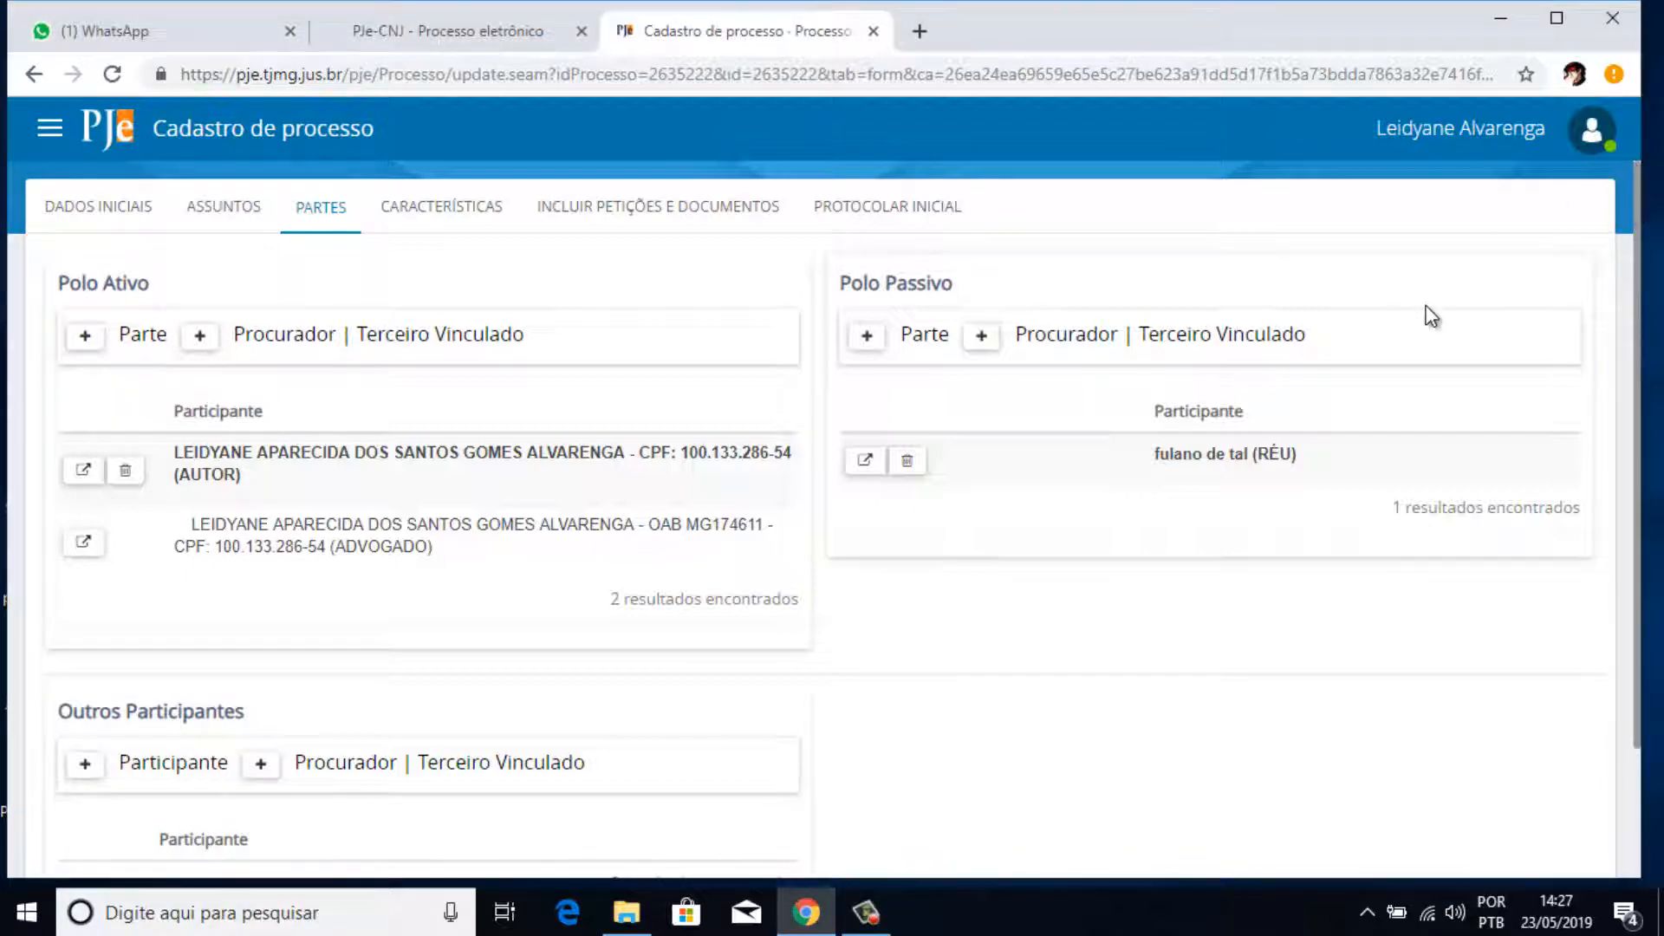
click(418, 208)
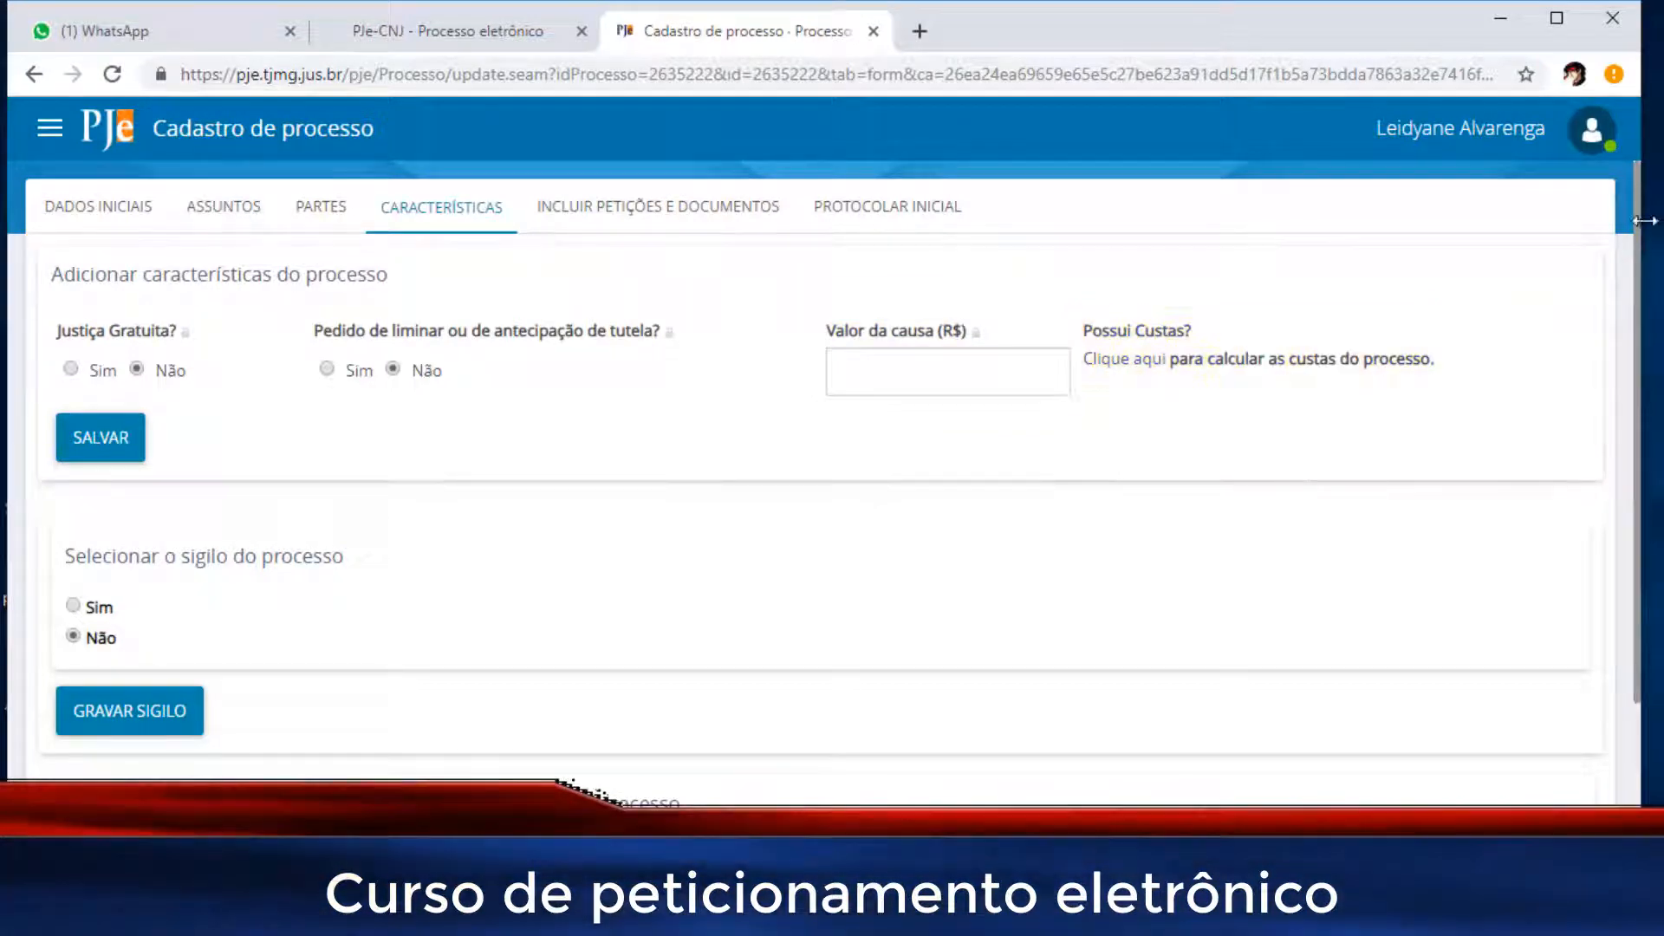
drag(1636, 217, 1637, 277)
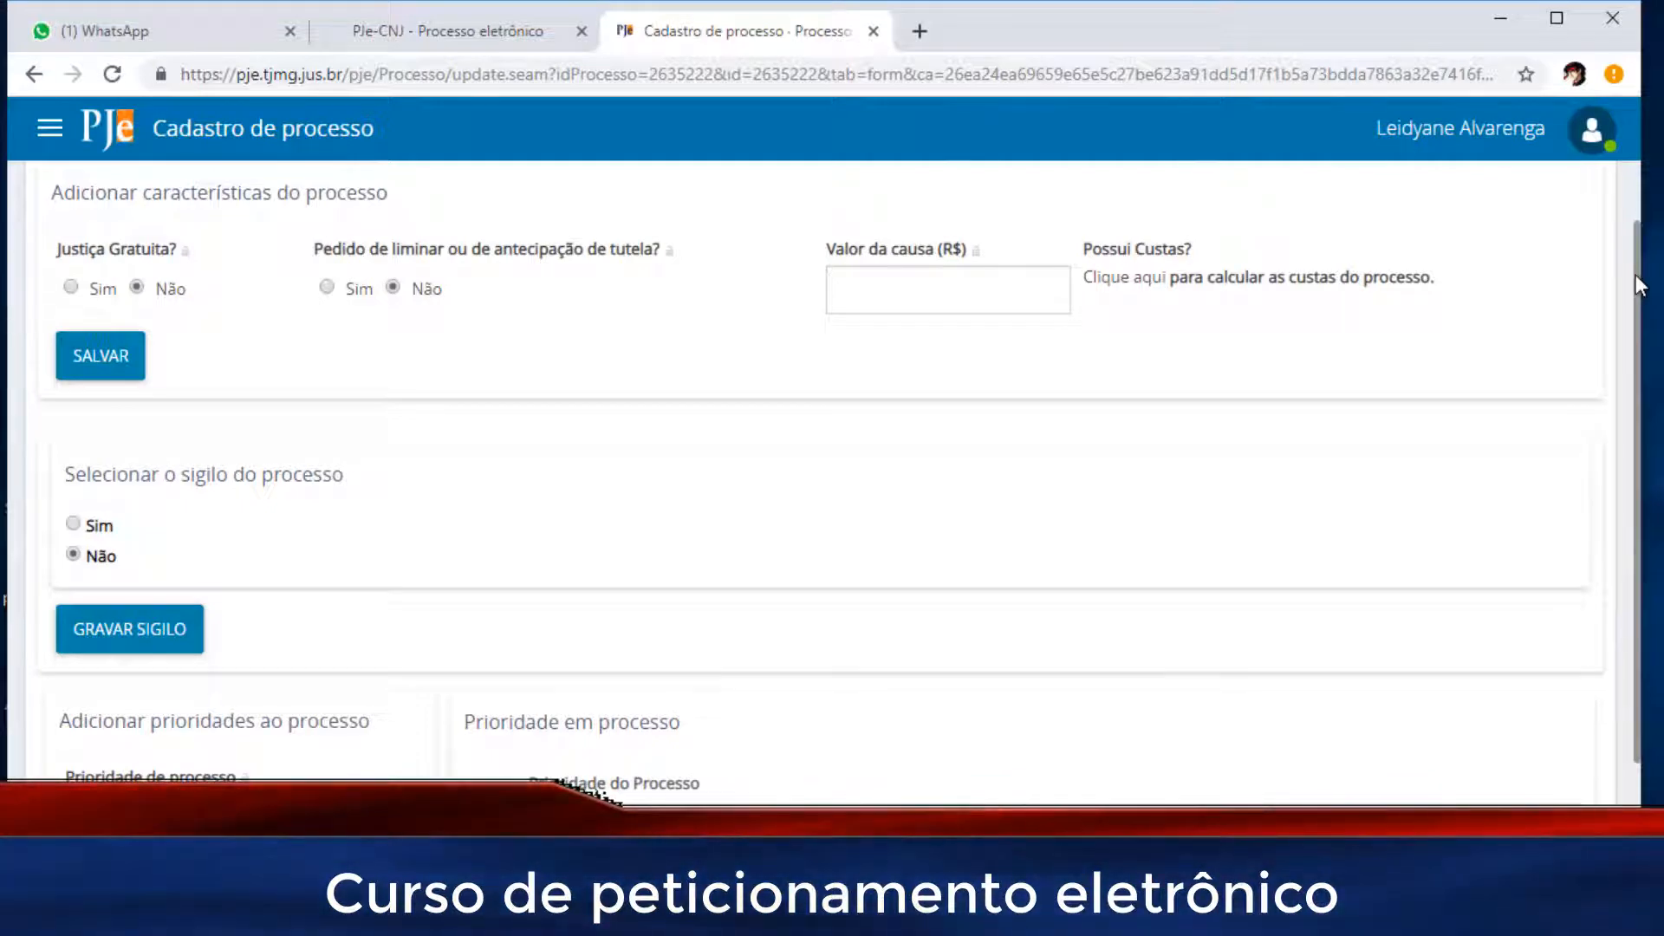
drag(1636, 274, 1640, 340)
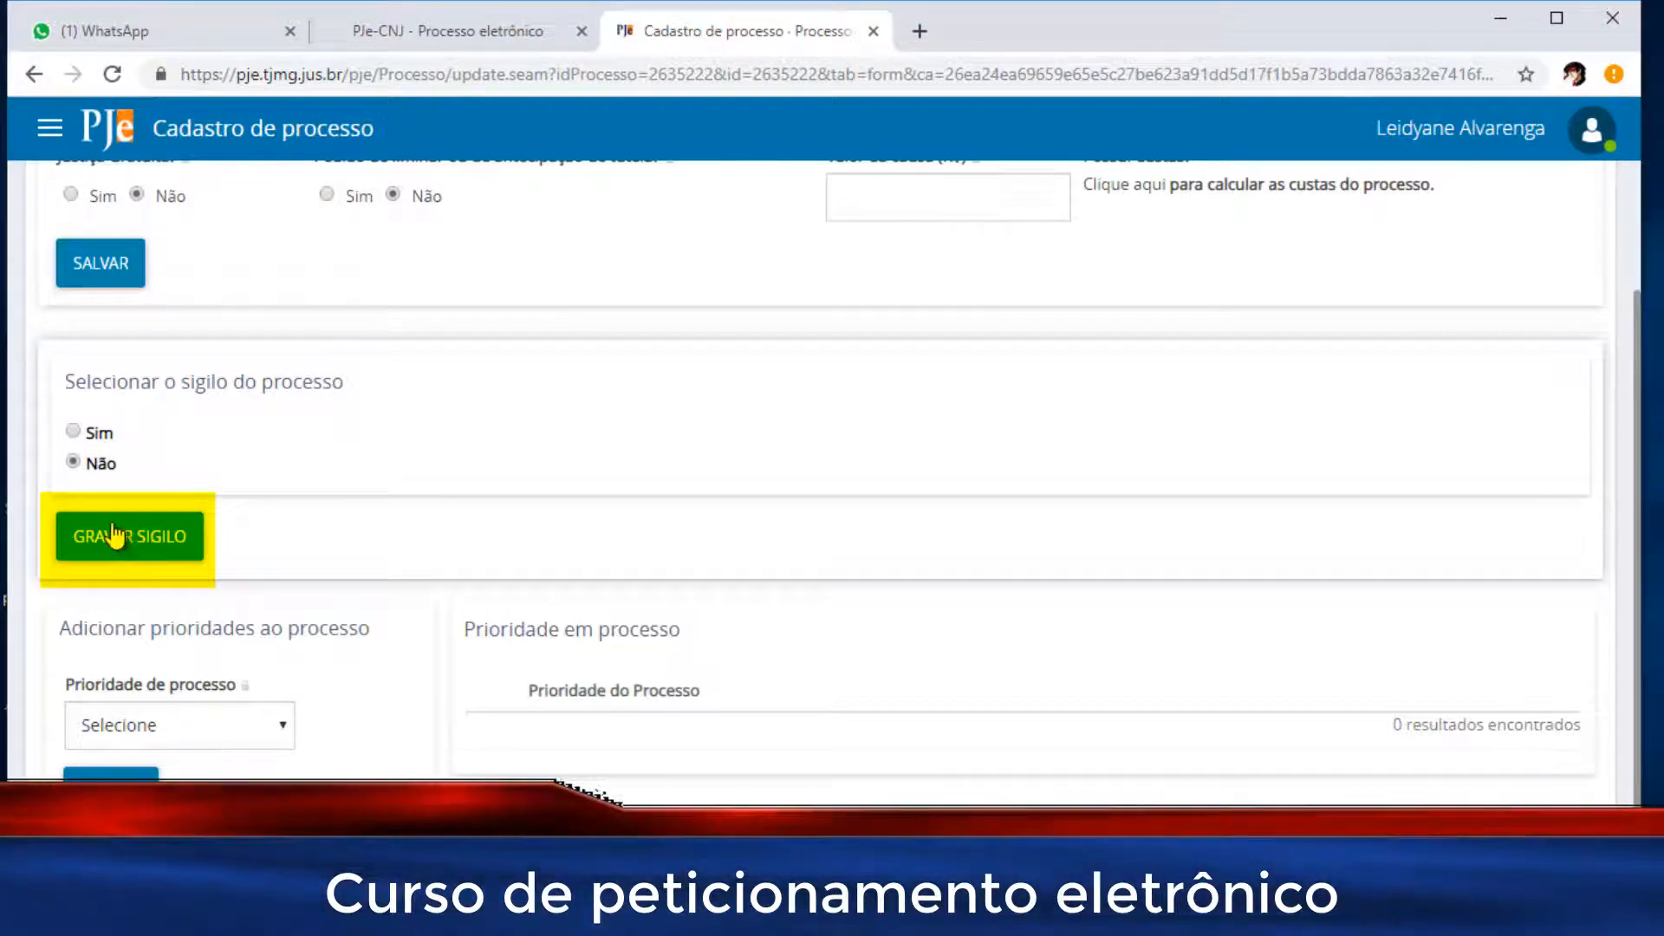
drag(1640, 338, 1633, 402)
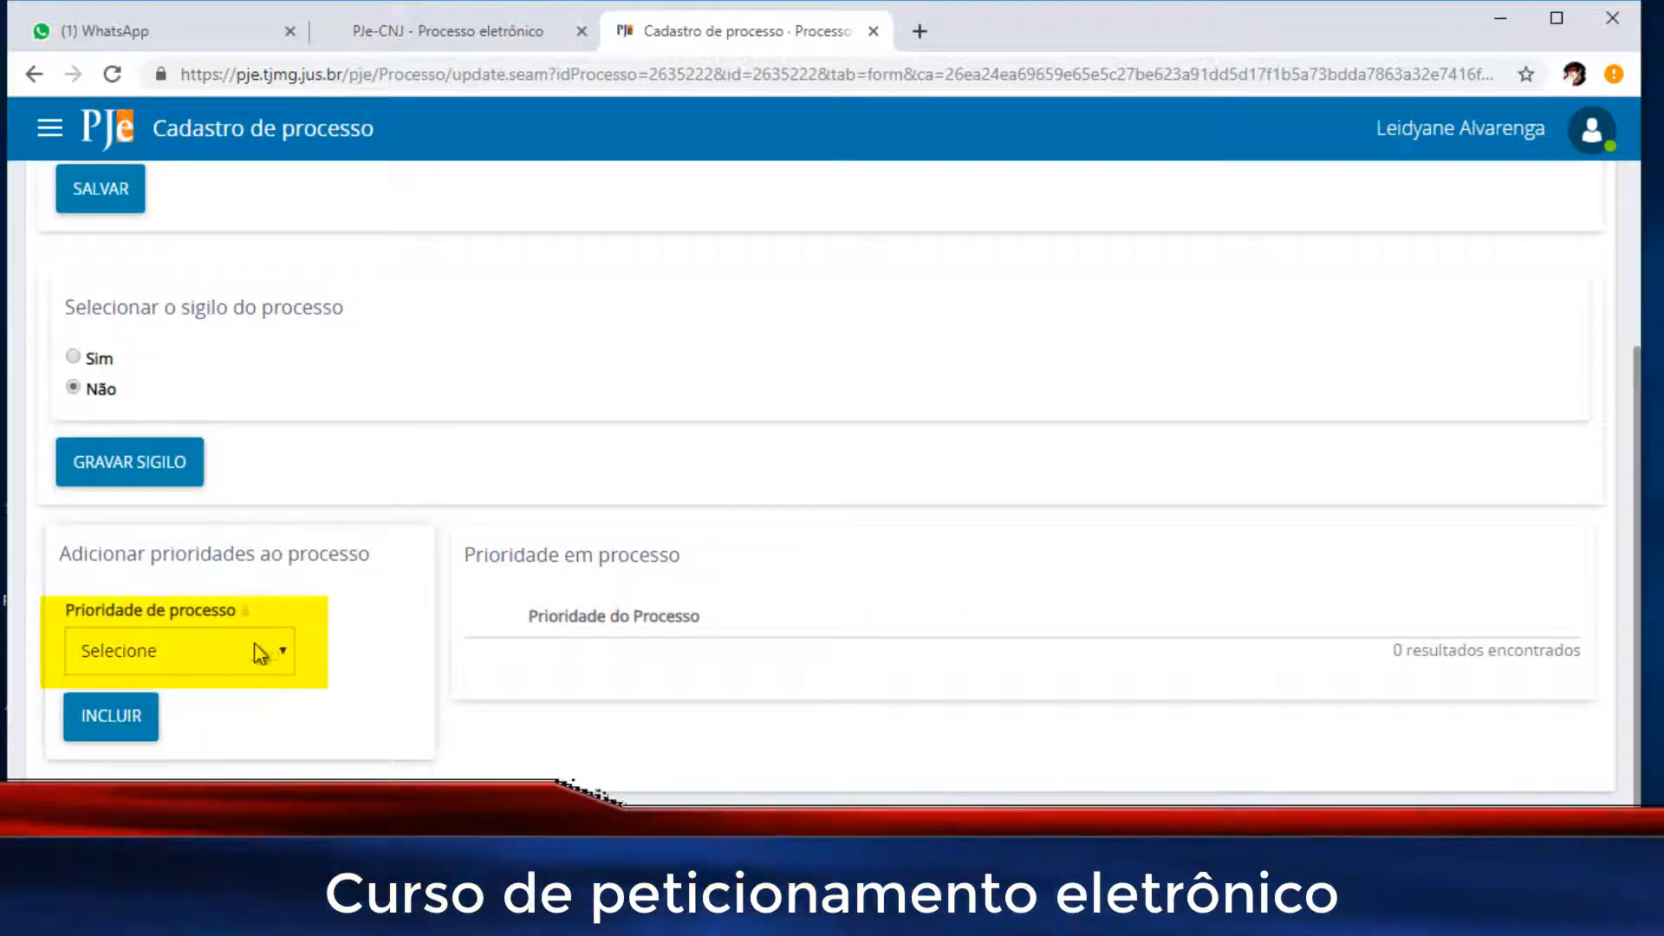
click(215, 658)
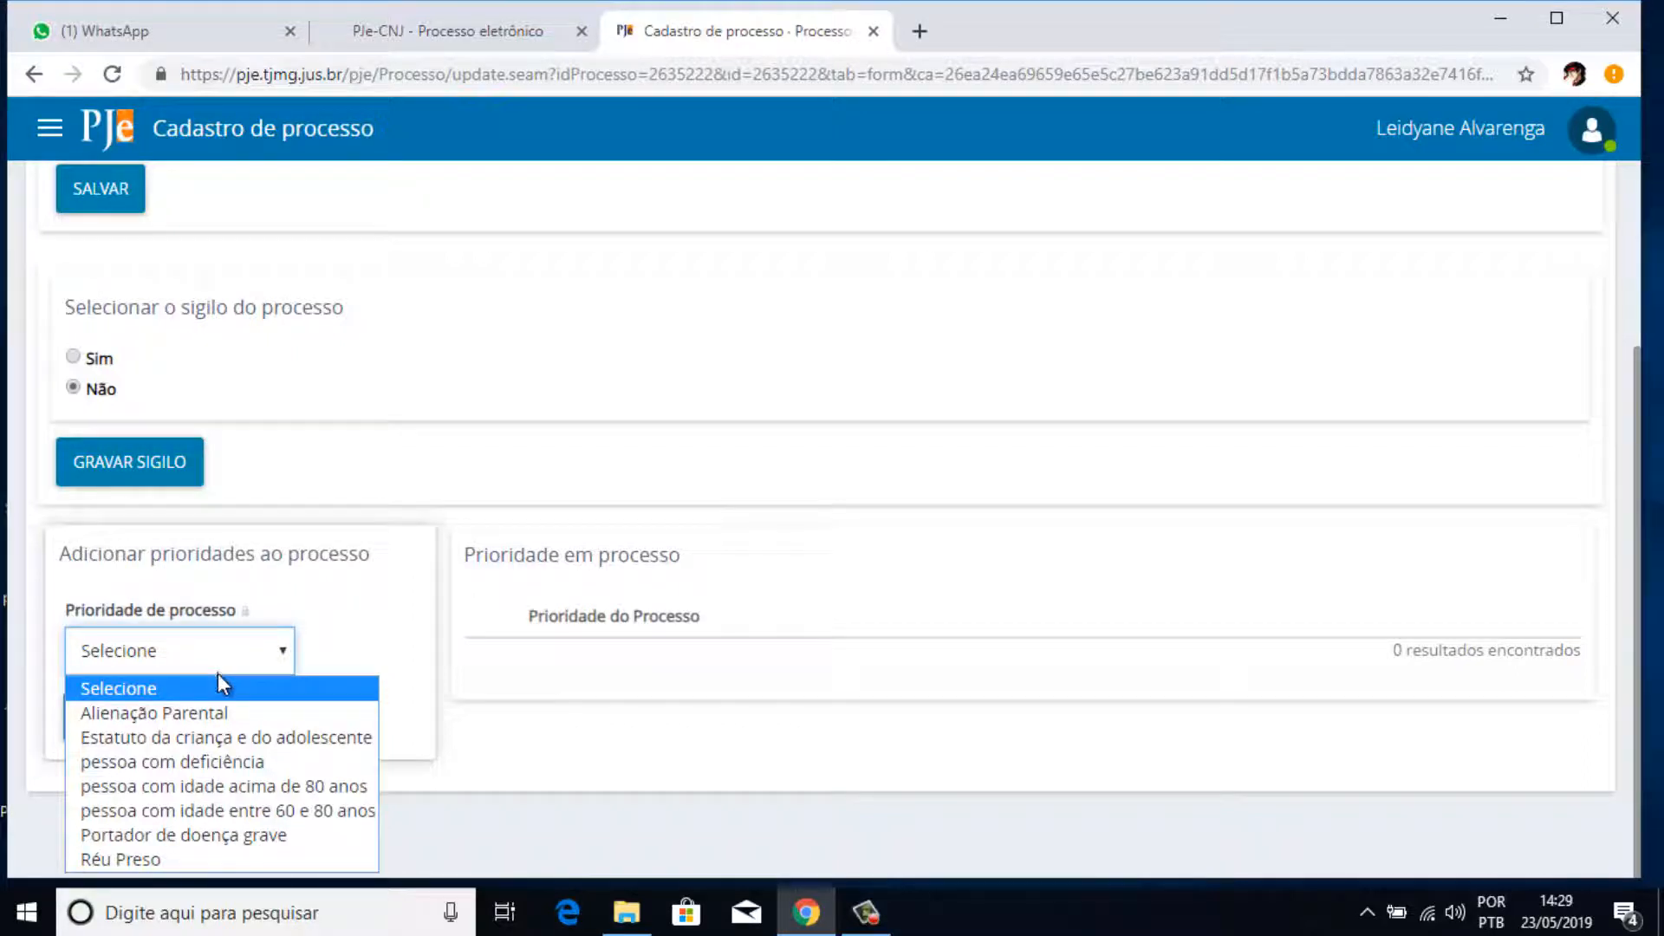
click(490, 496)
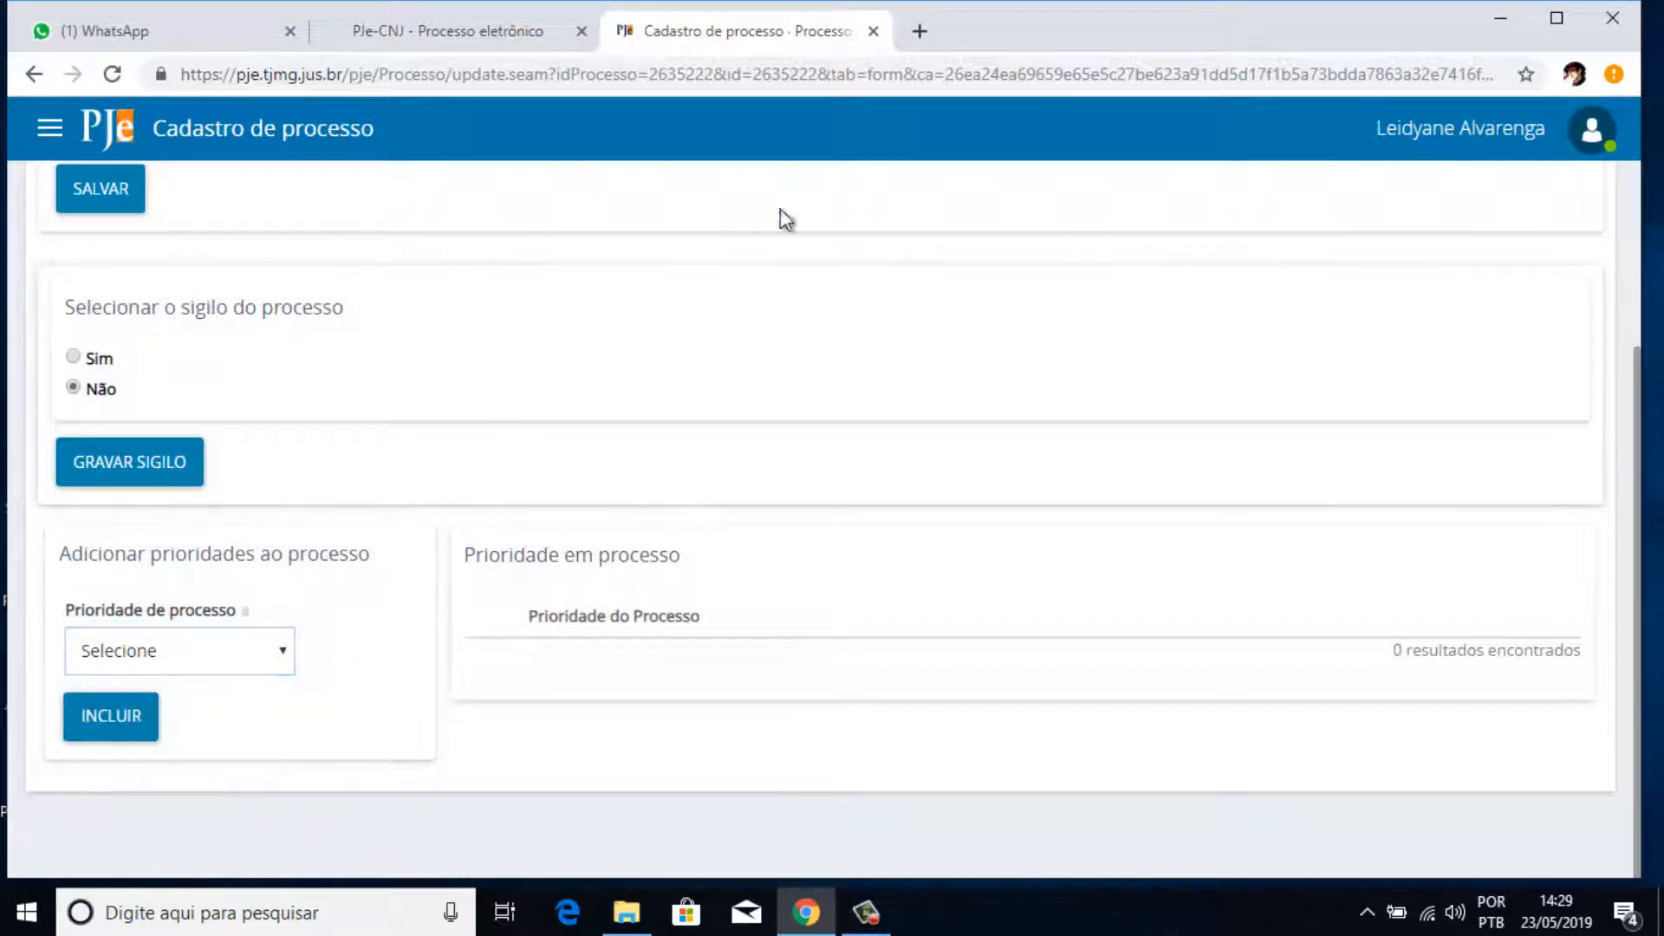
drag(1637, 398, 1638, 208)
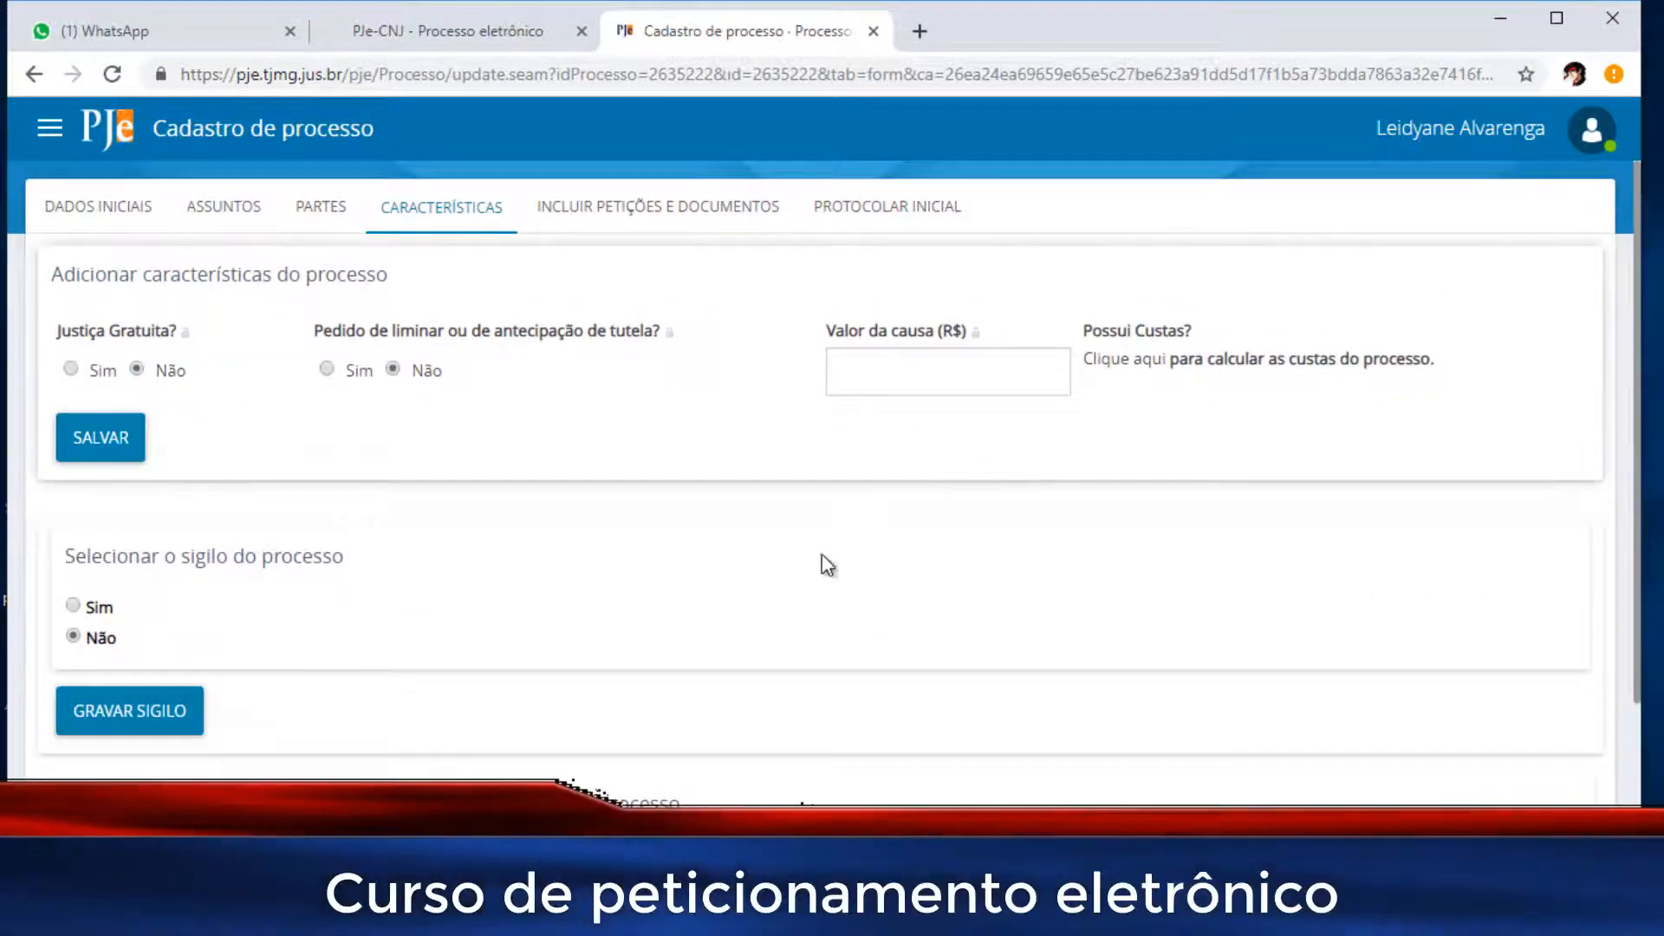
- Open the petitions and documents section of the case and choose Petição Inicial as the document type
click(576, 223)
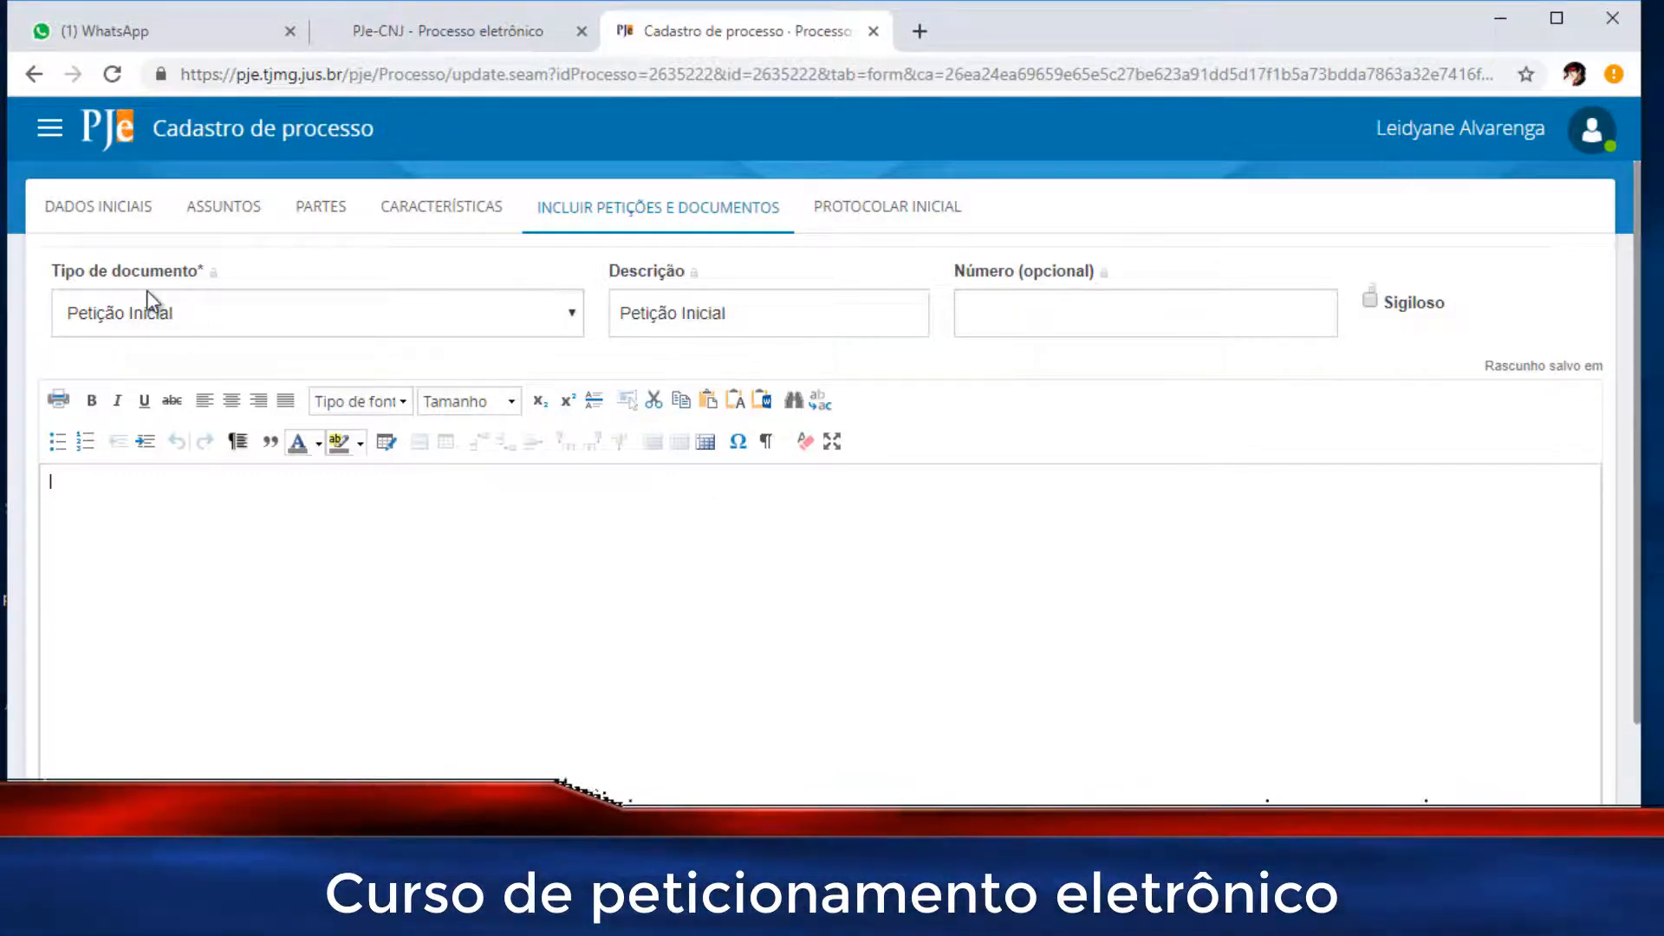
click(188, 316)
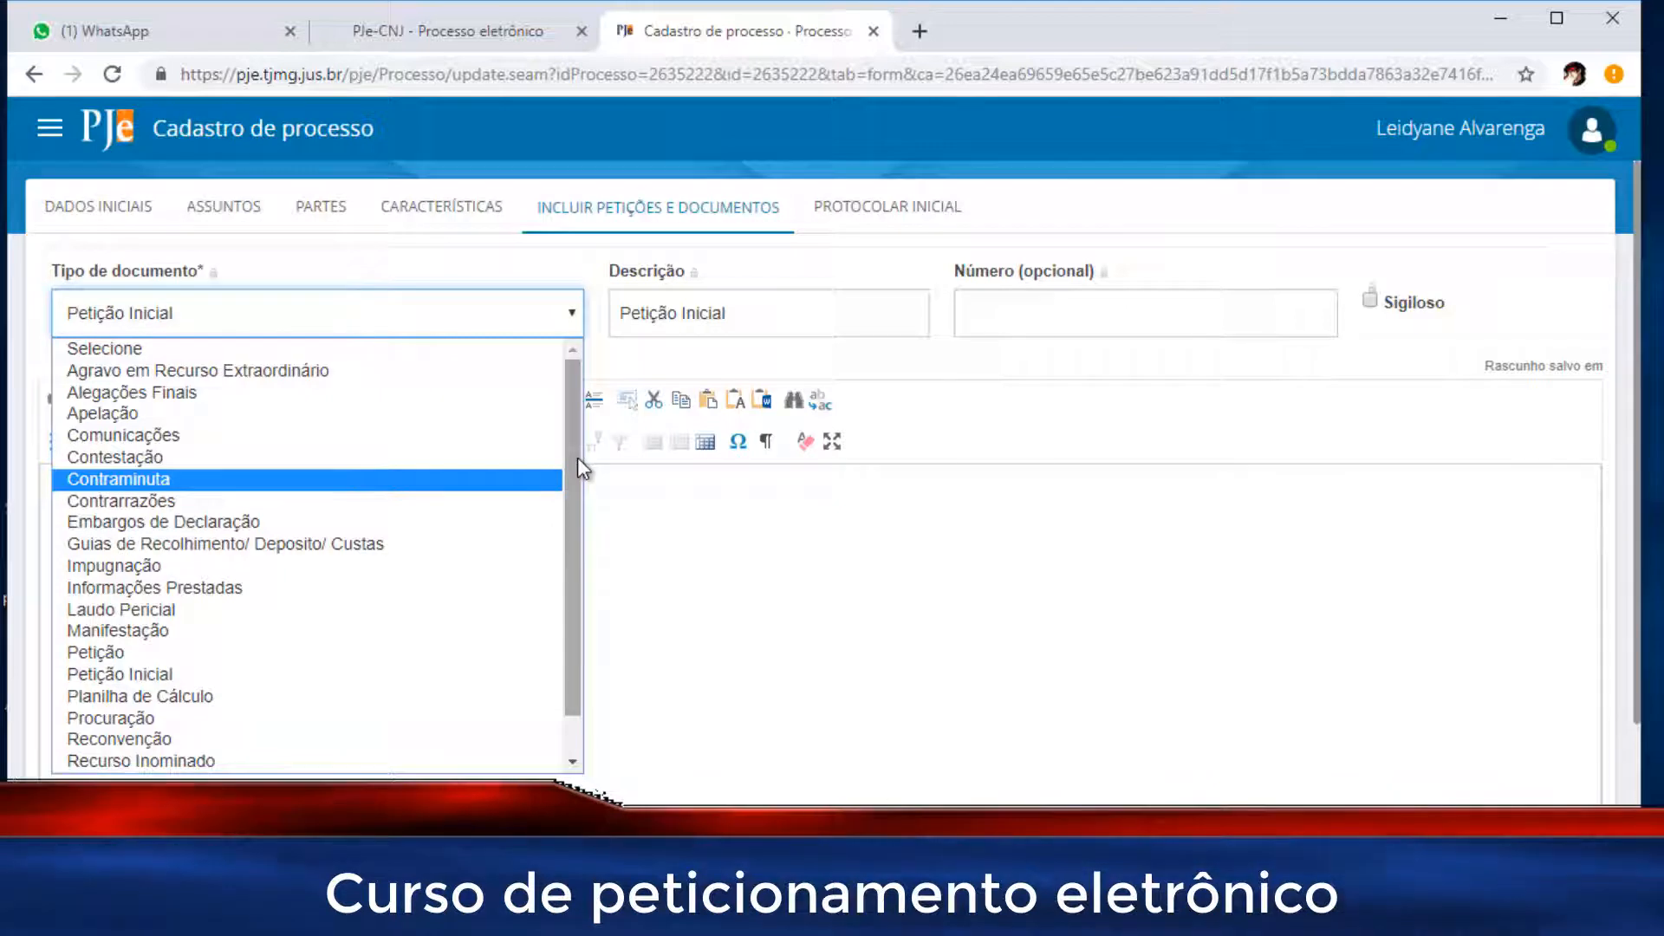
key(p)
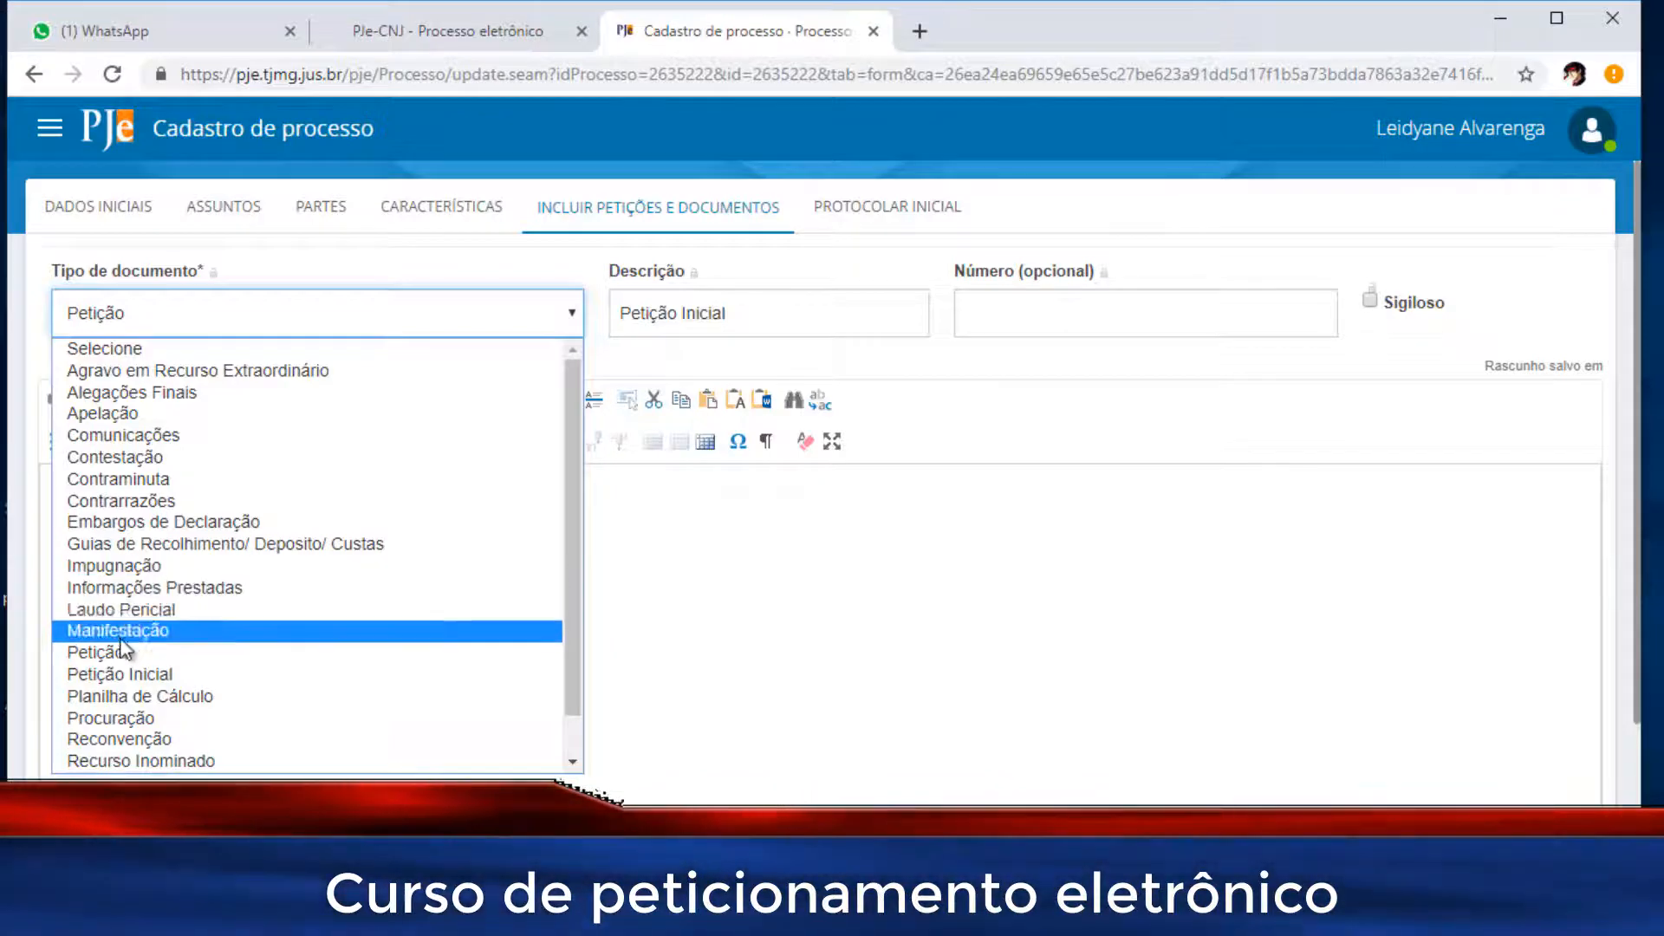
click(137, 674)
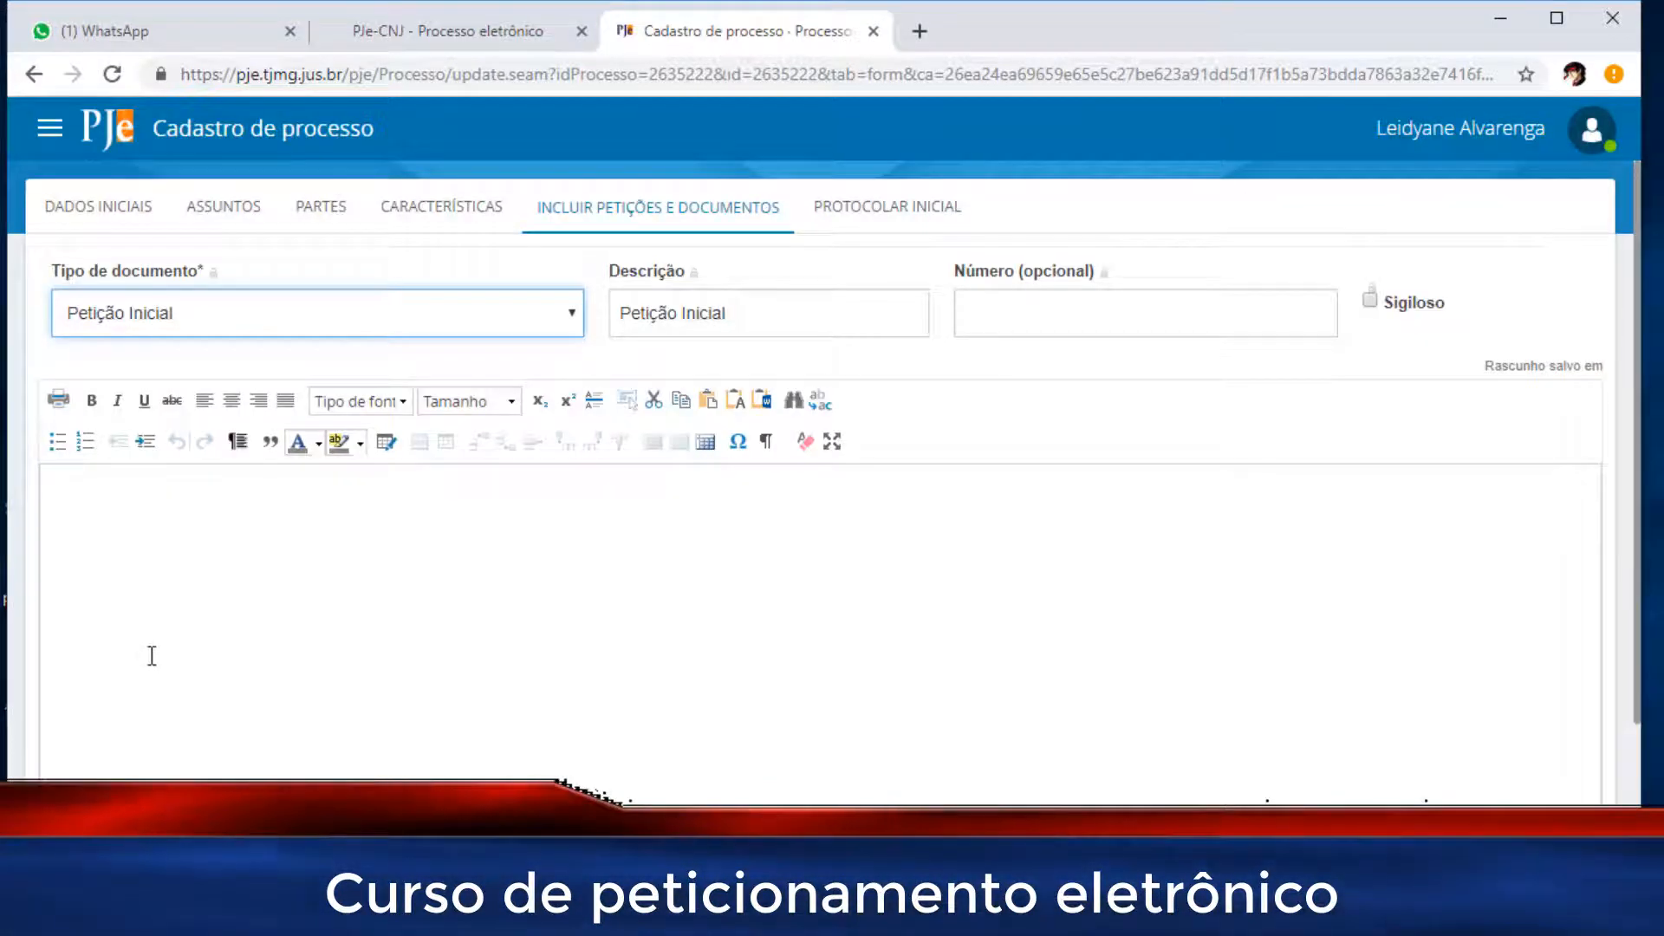
- Write "Segue em anexo a peticao." as the body of the initial petition and save the document
click(194, 541)
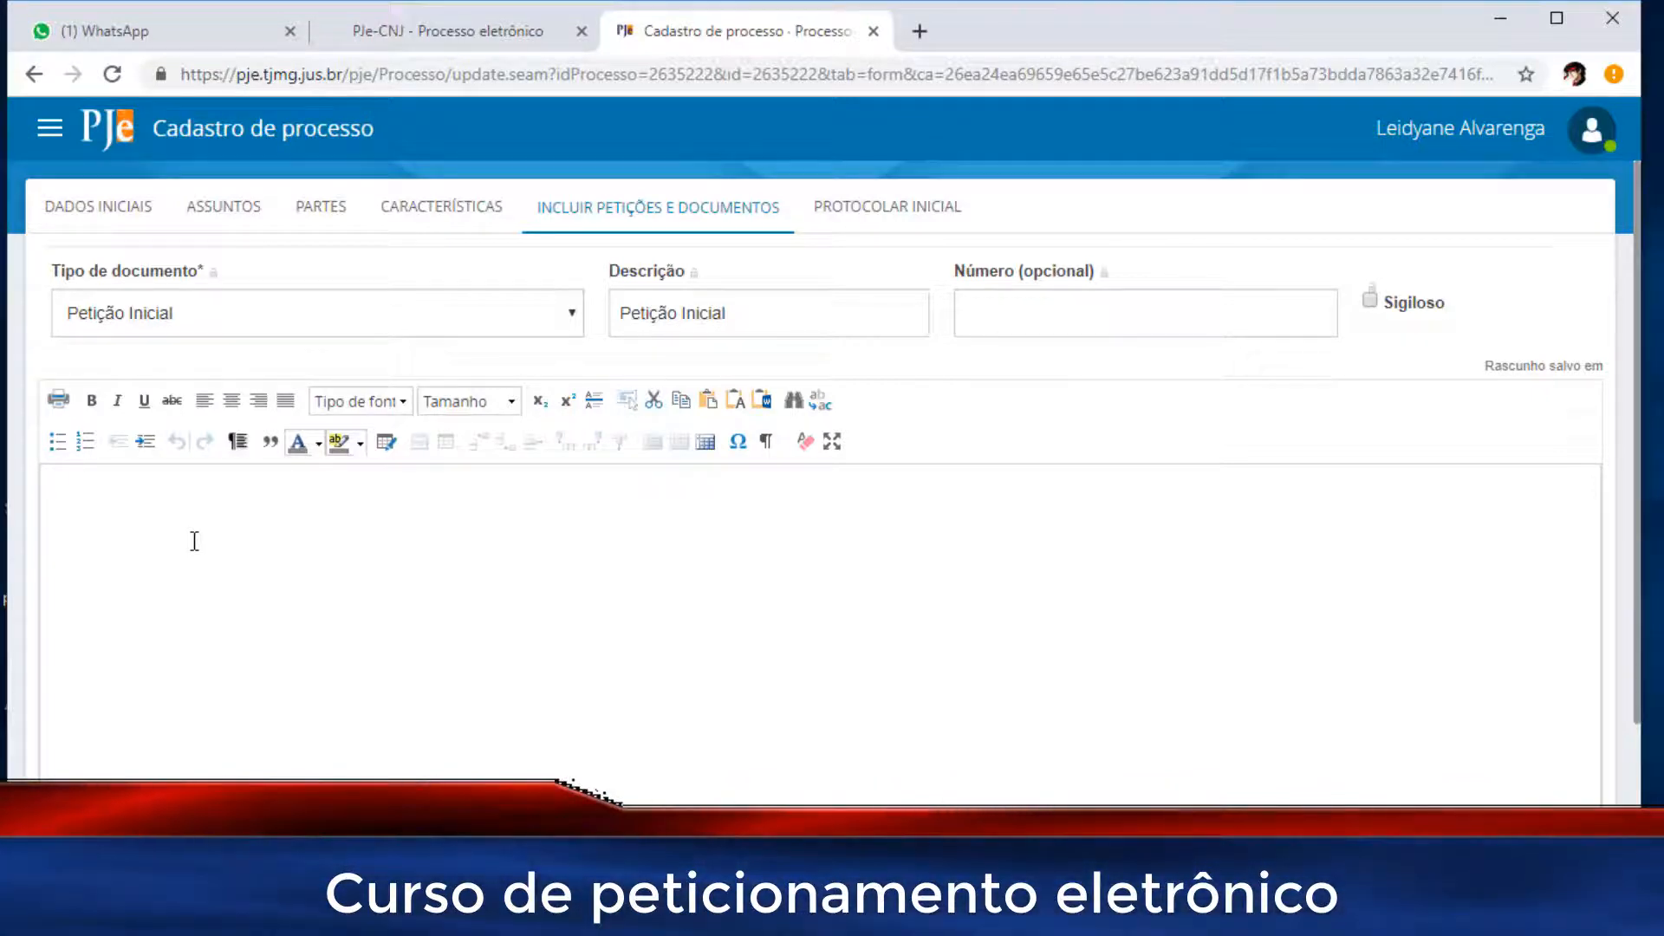
text(Se)
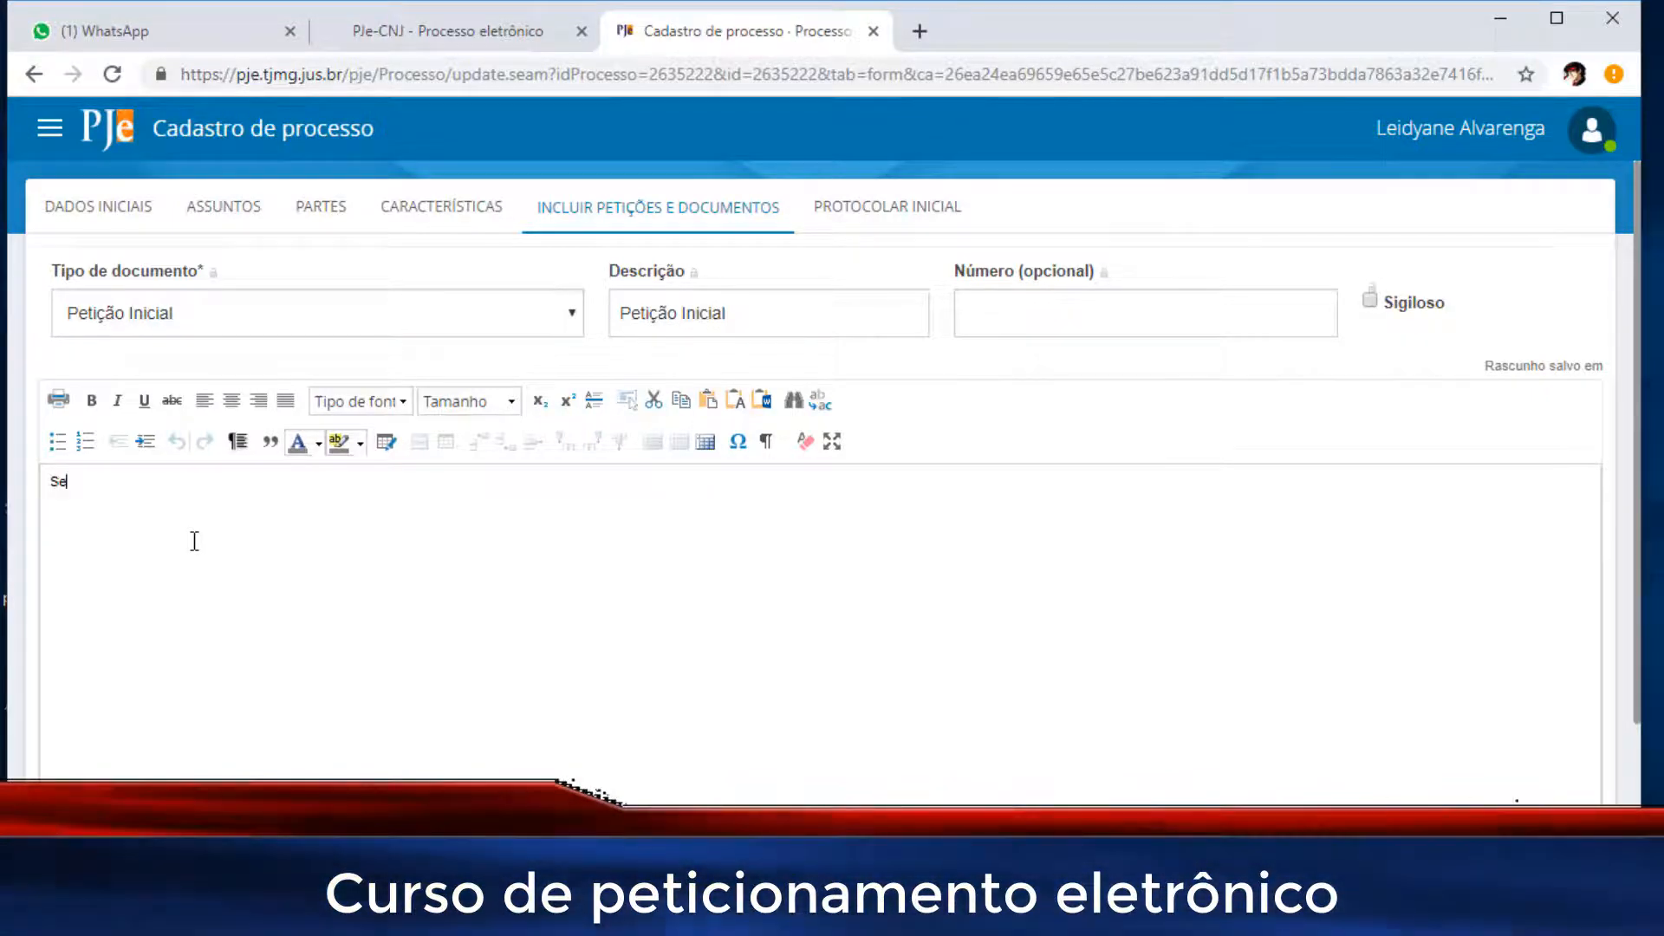
text(gue em anexo)
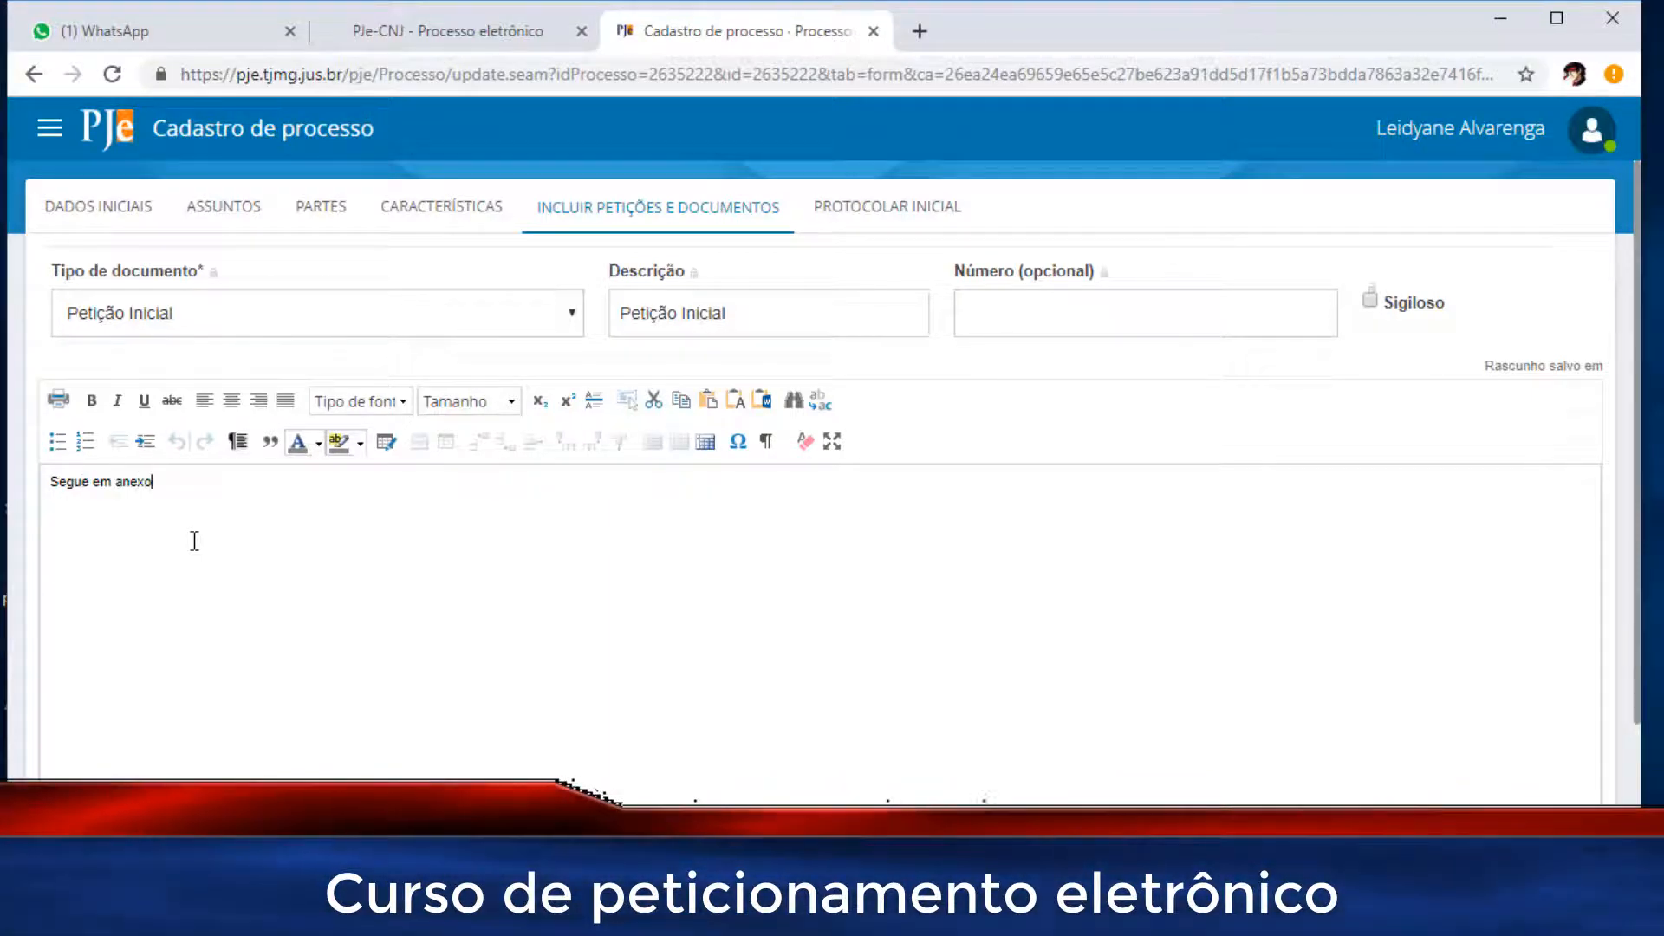
text(peti)
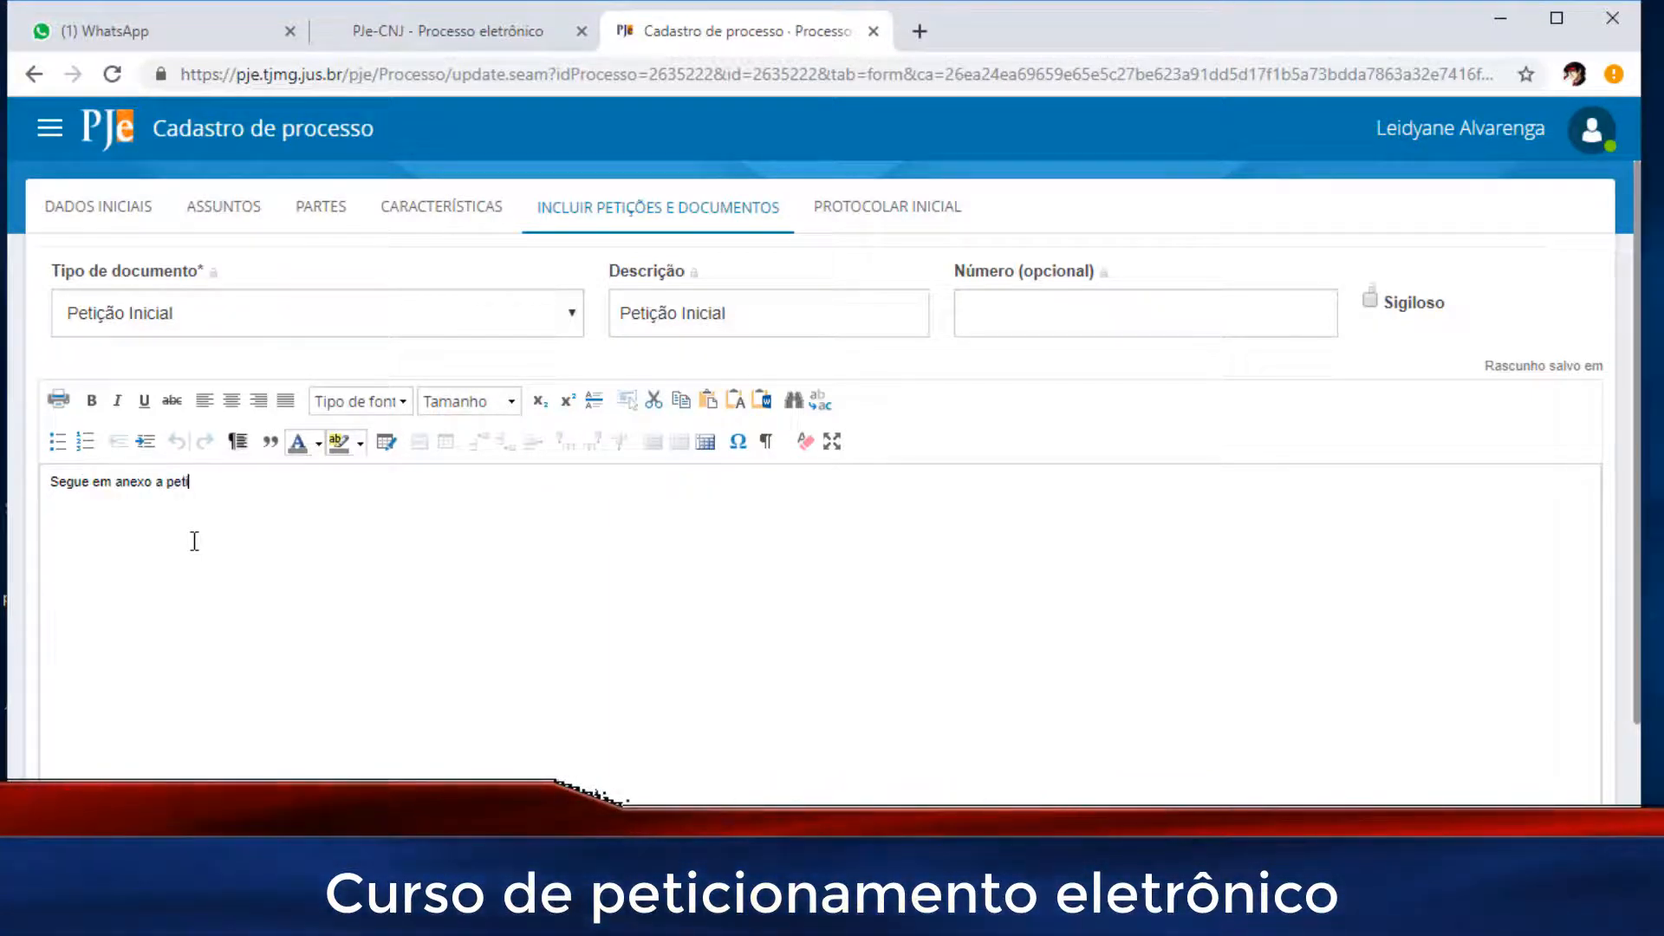
text(cao)
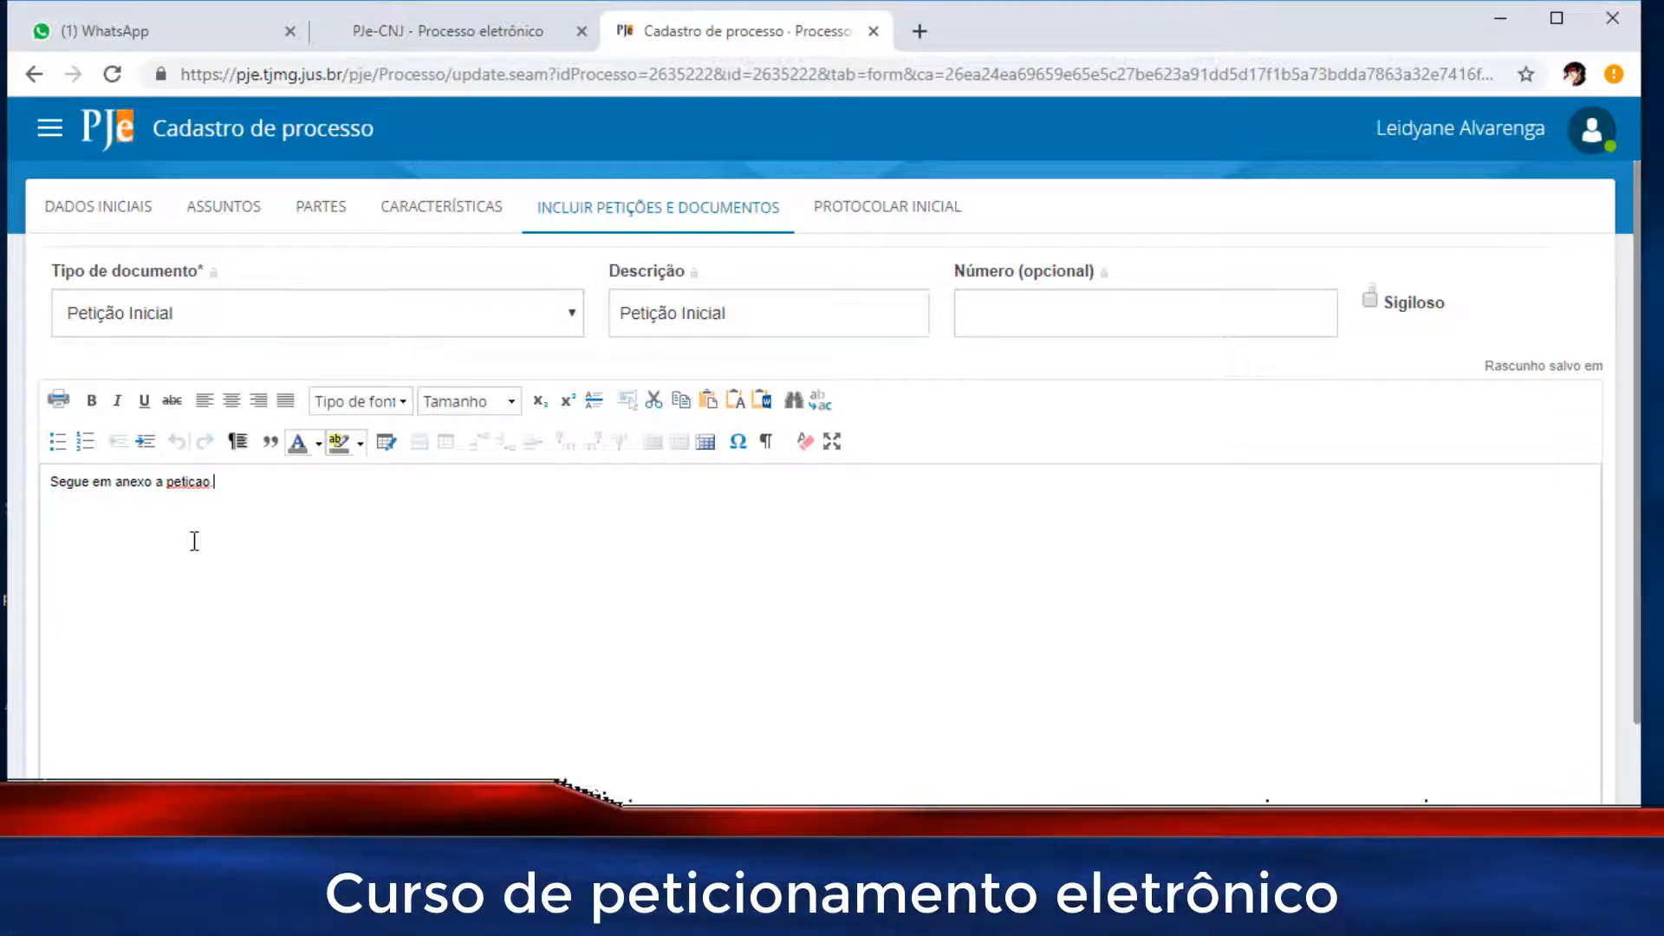
text(.)
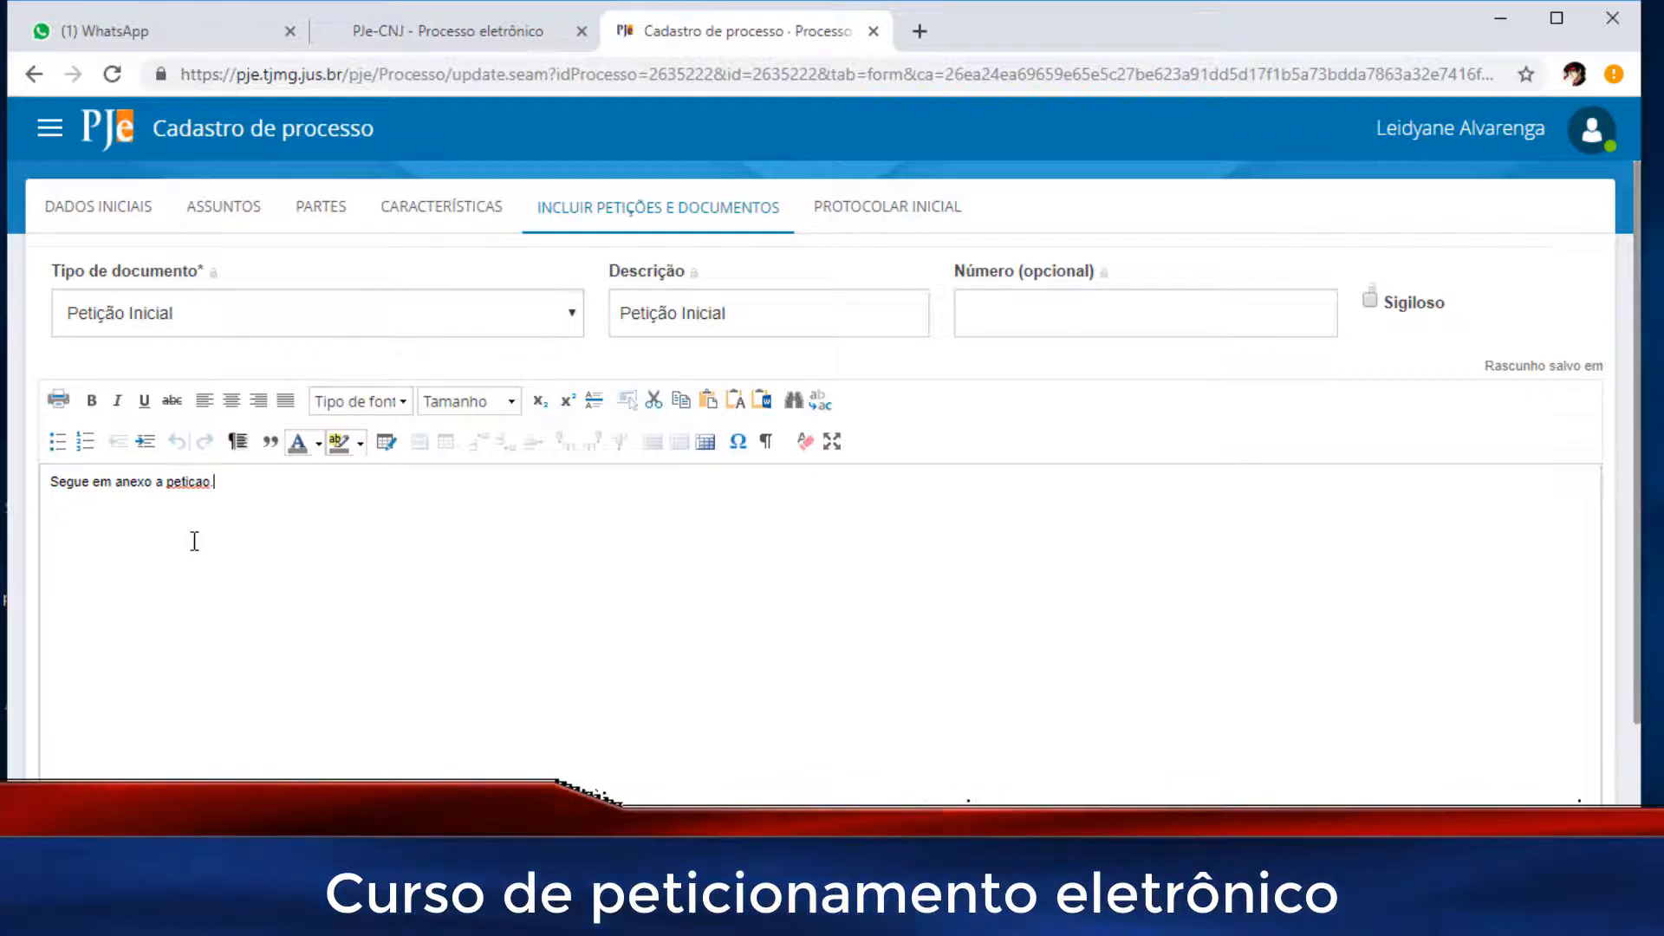
scroll(461, 582, down, 1)
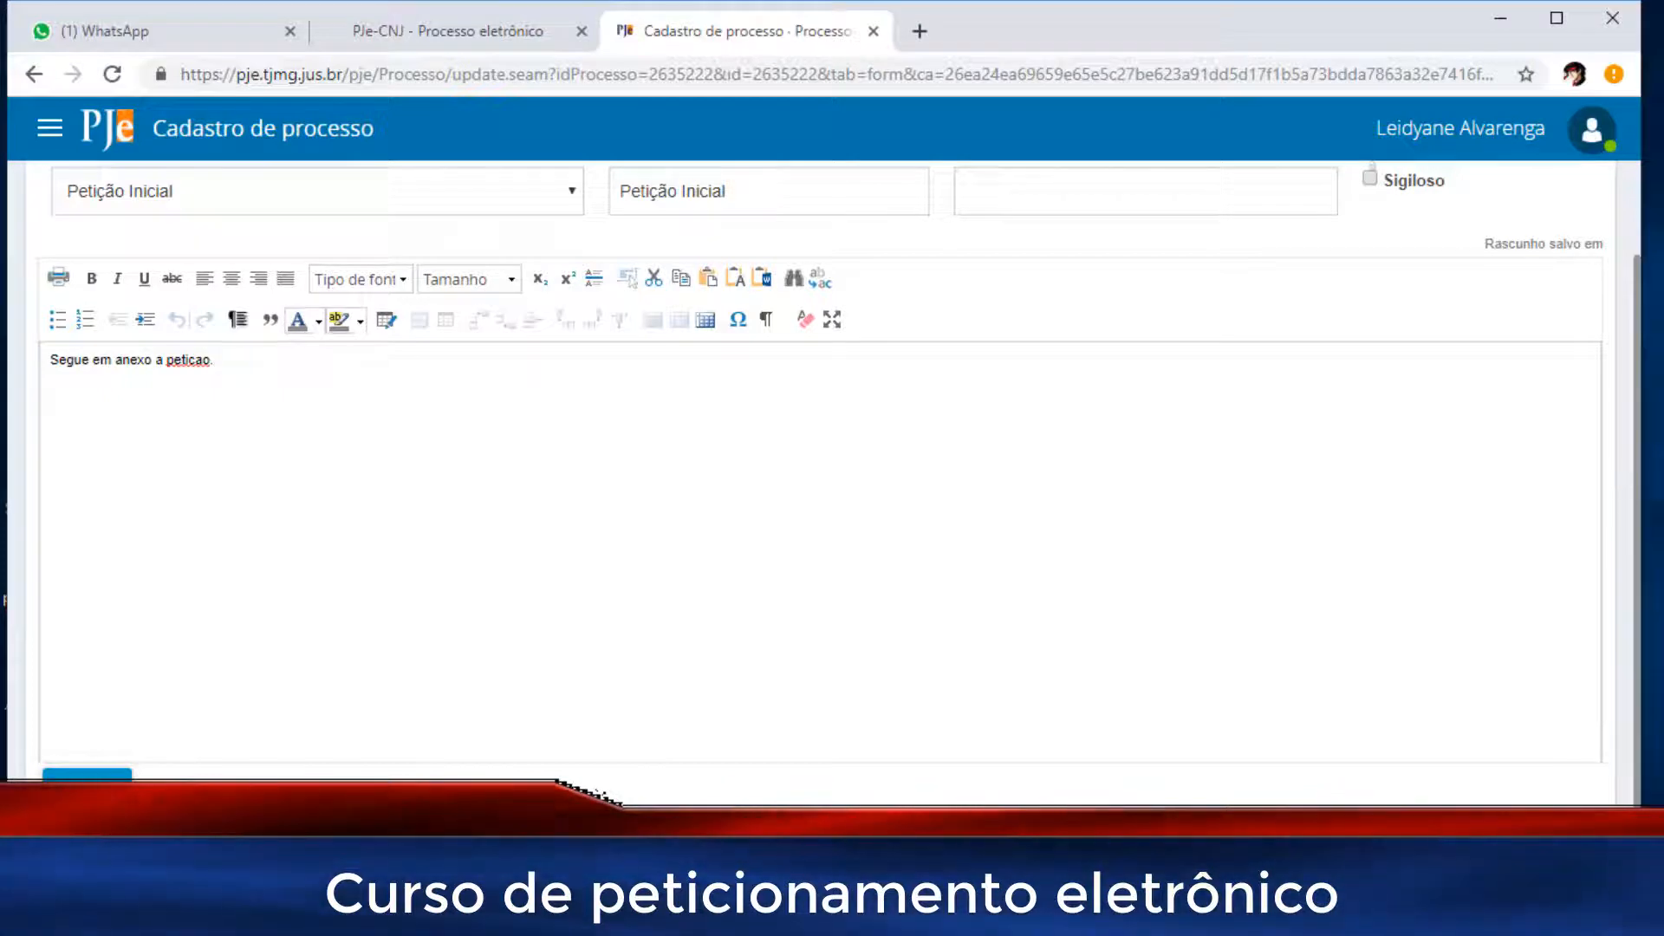
click(86, 787)
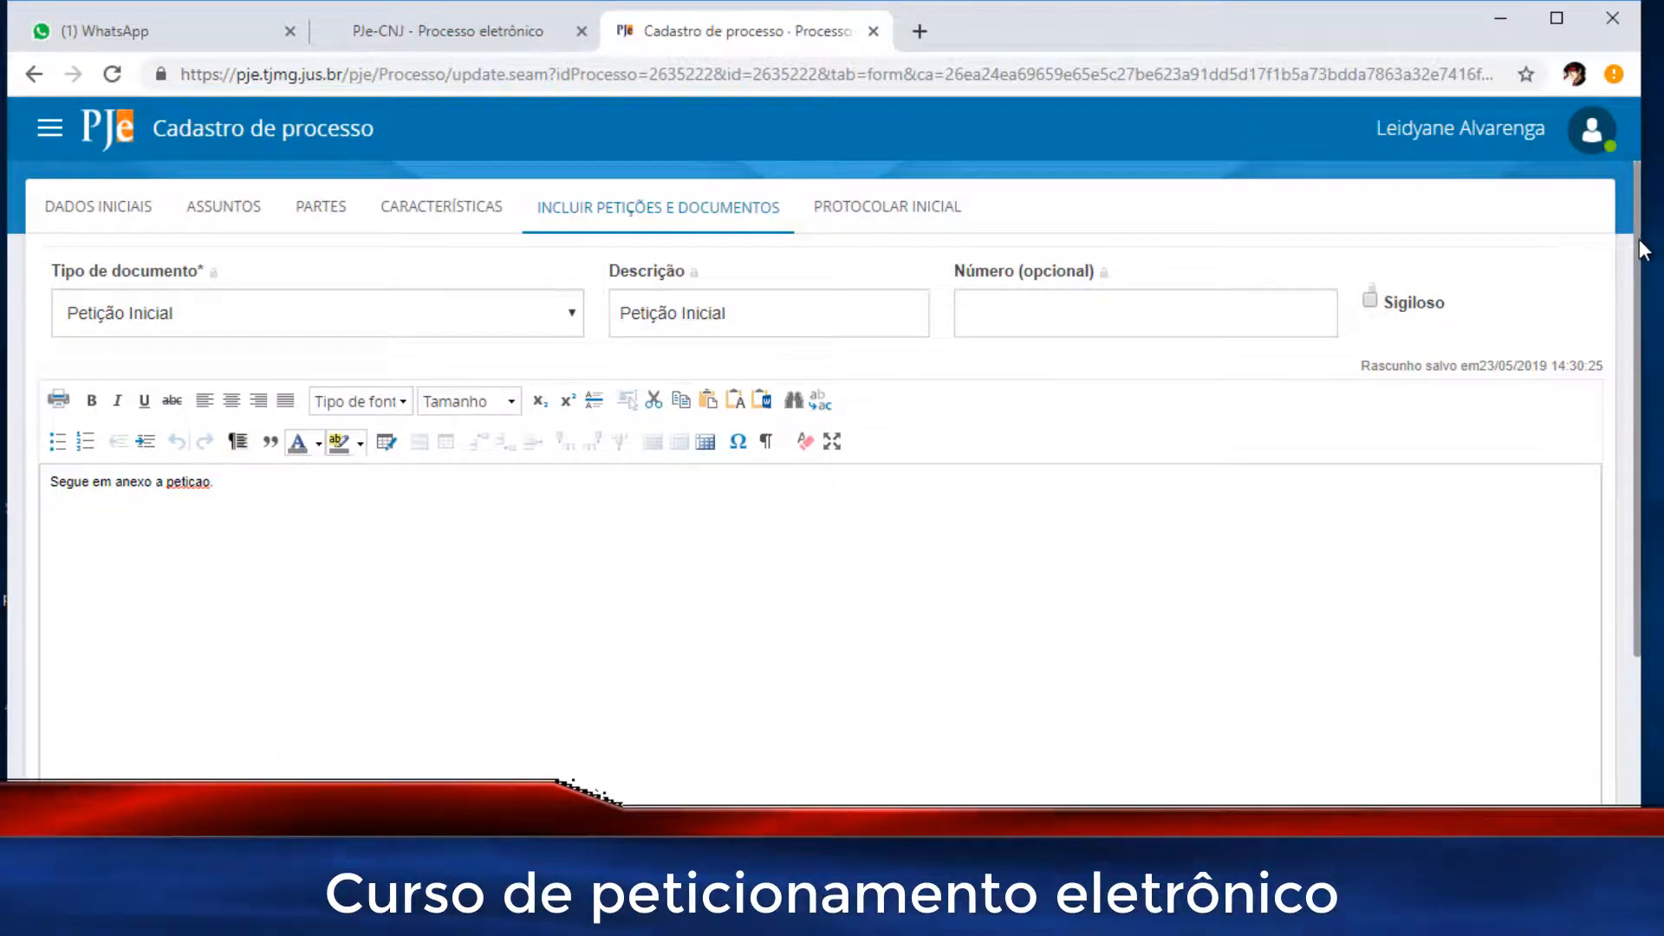
- Attach the PDF file Procuracao from the desktop folder (Área de Trabalho) to the petition
scroll(1621, 423, down, 3)
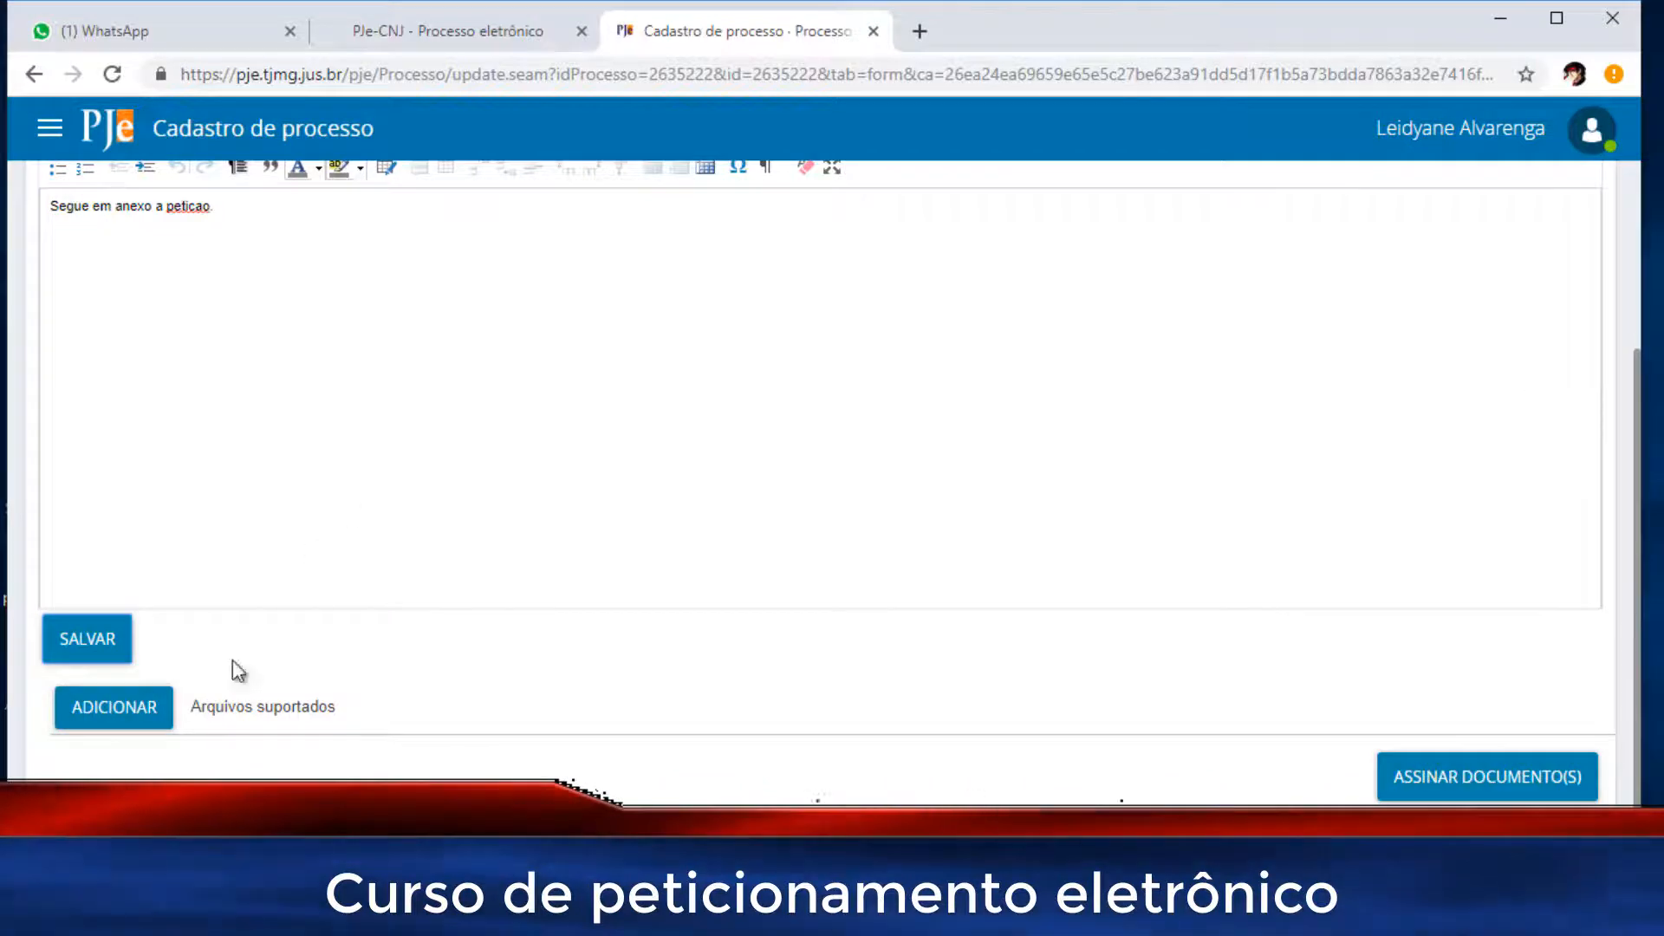
click(102, 718)
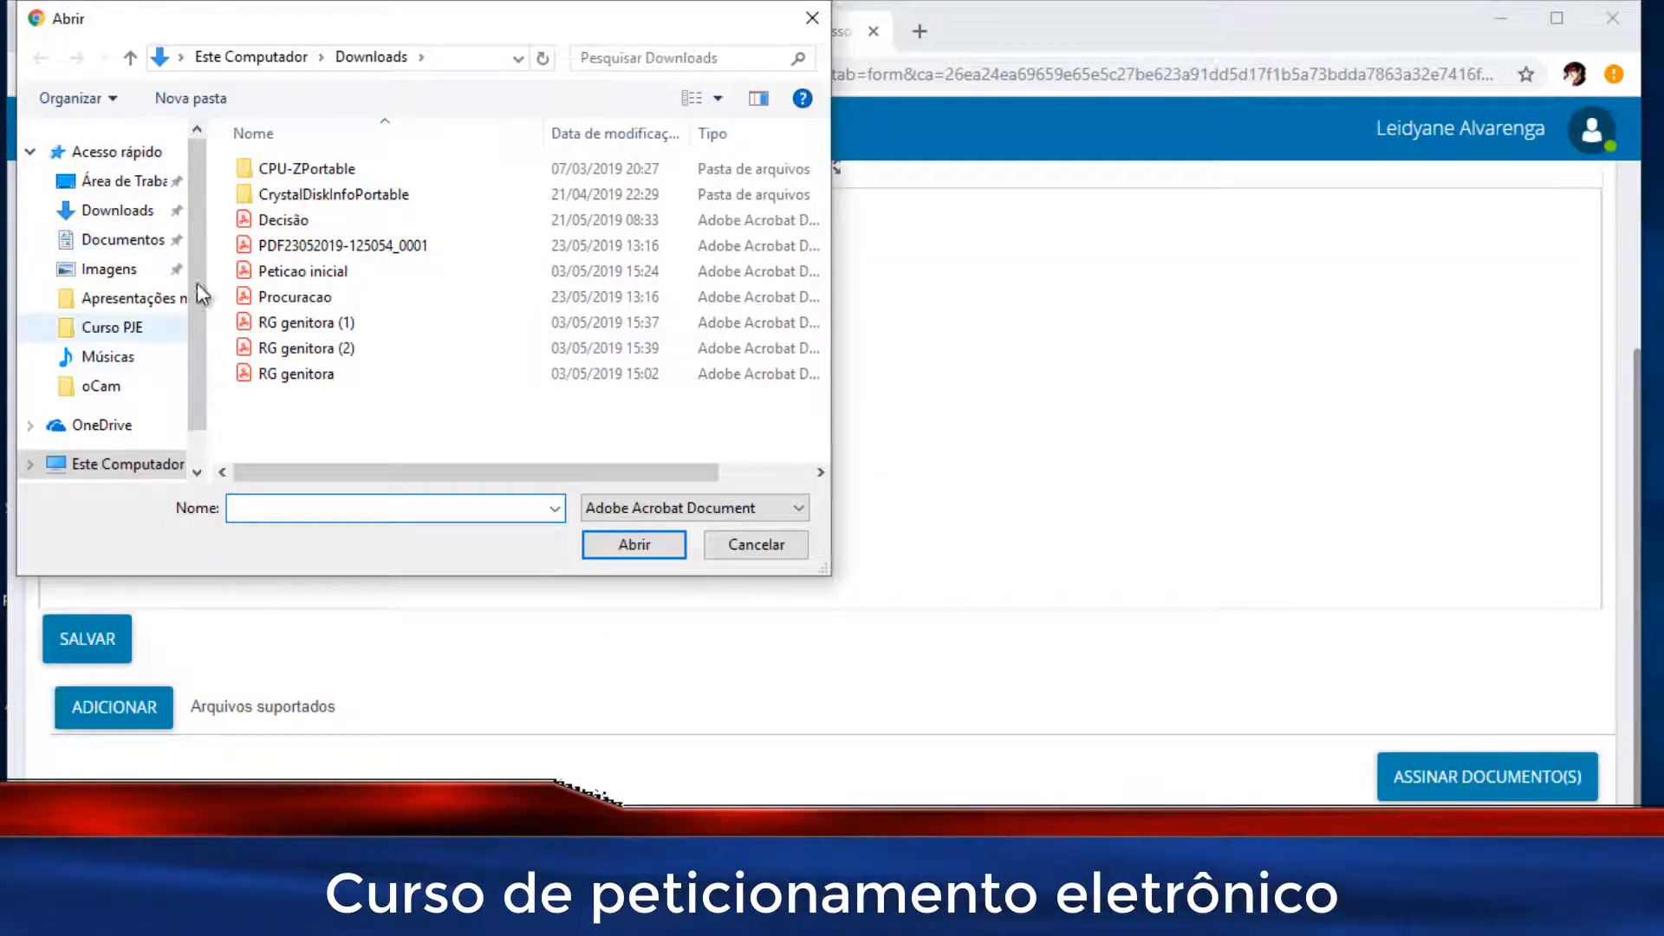
click(124, 180)
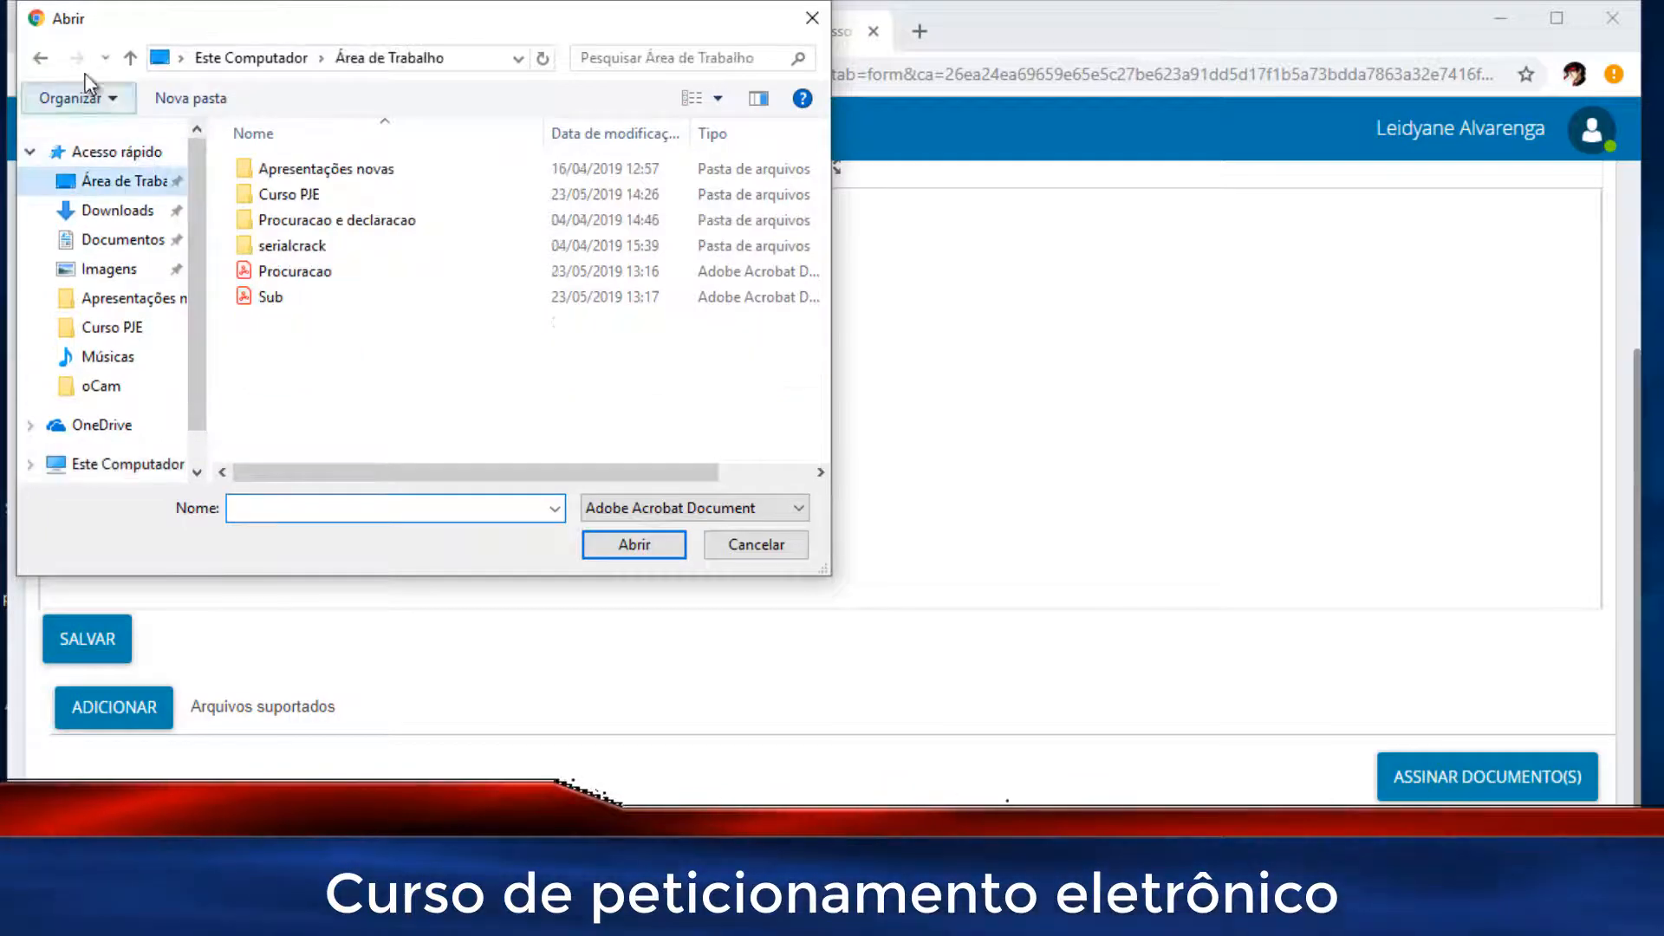
click(286, 273)
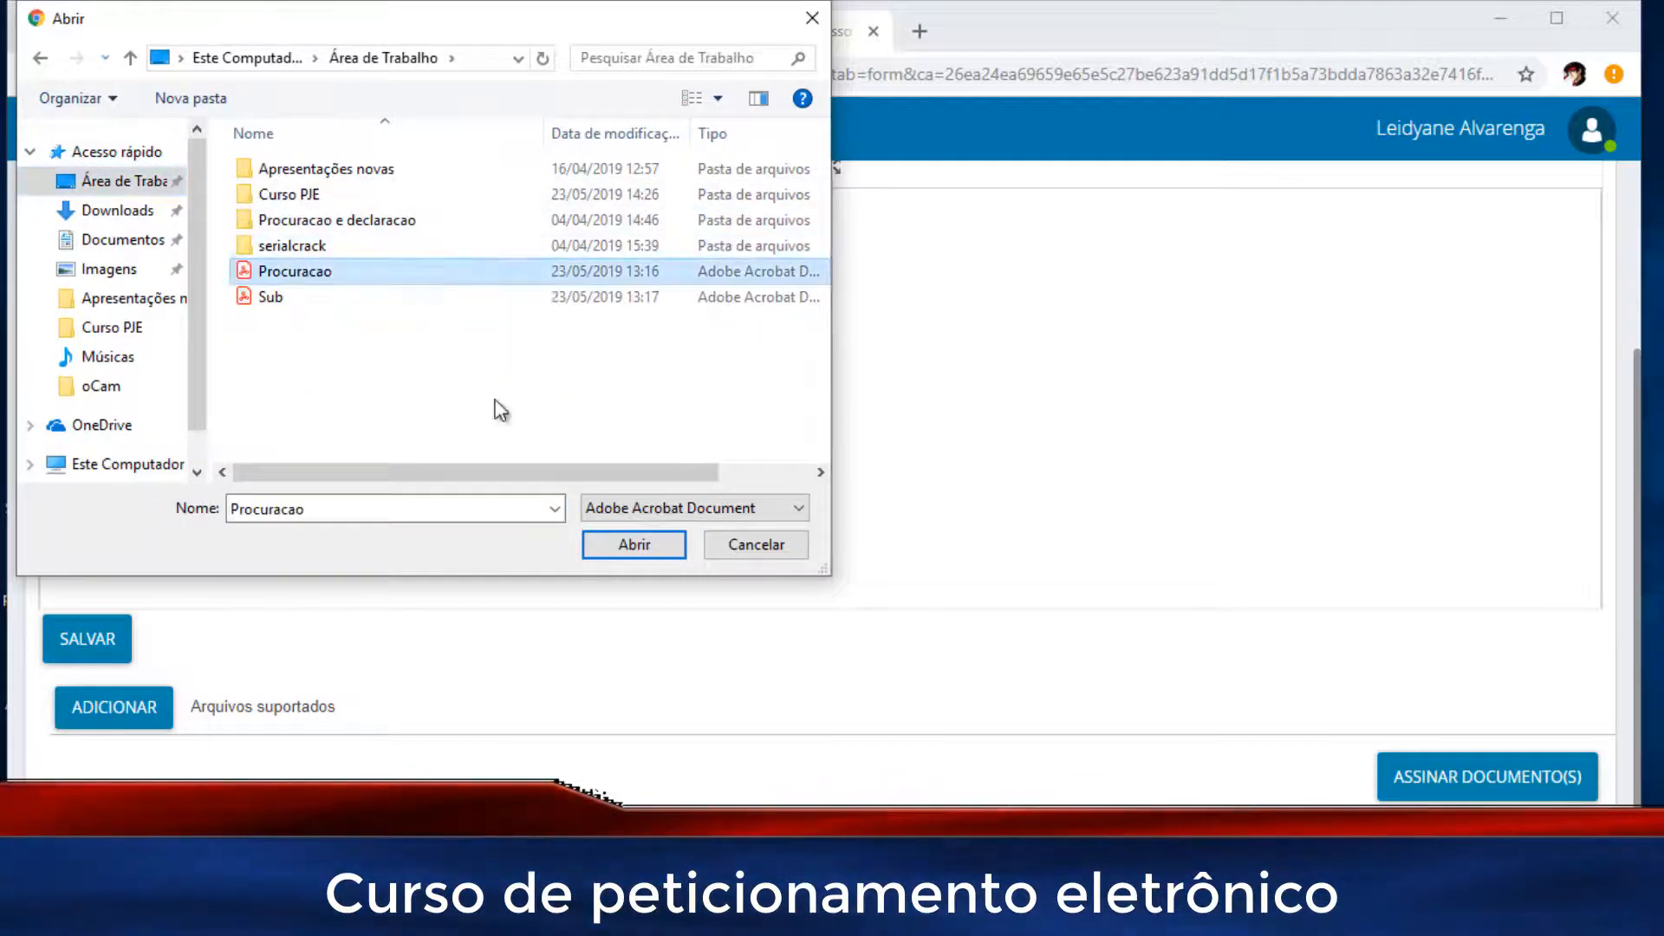
click(617, 553)
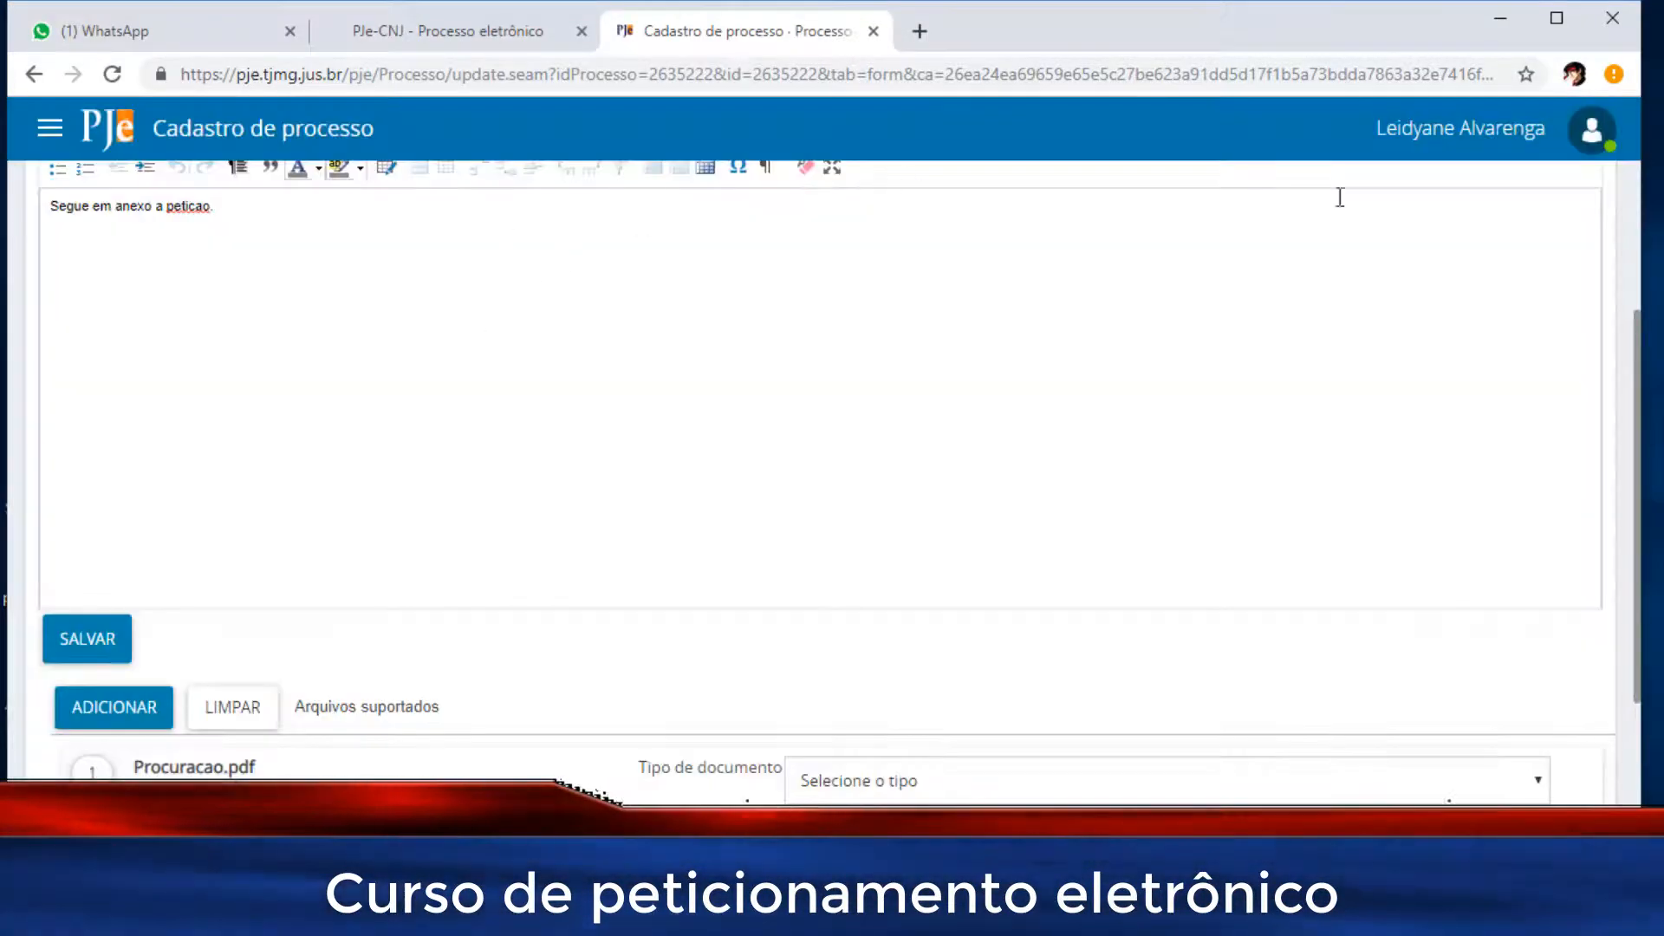
- Classify the attached Procuracao.pdf with the document type Procuração
drag(1638, 347, 1643, 496)
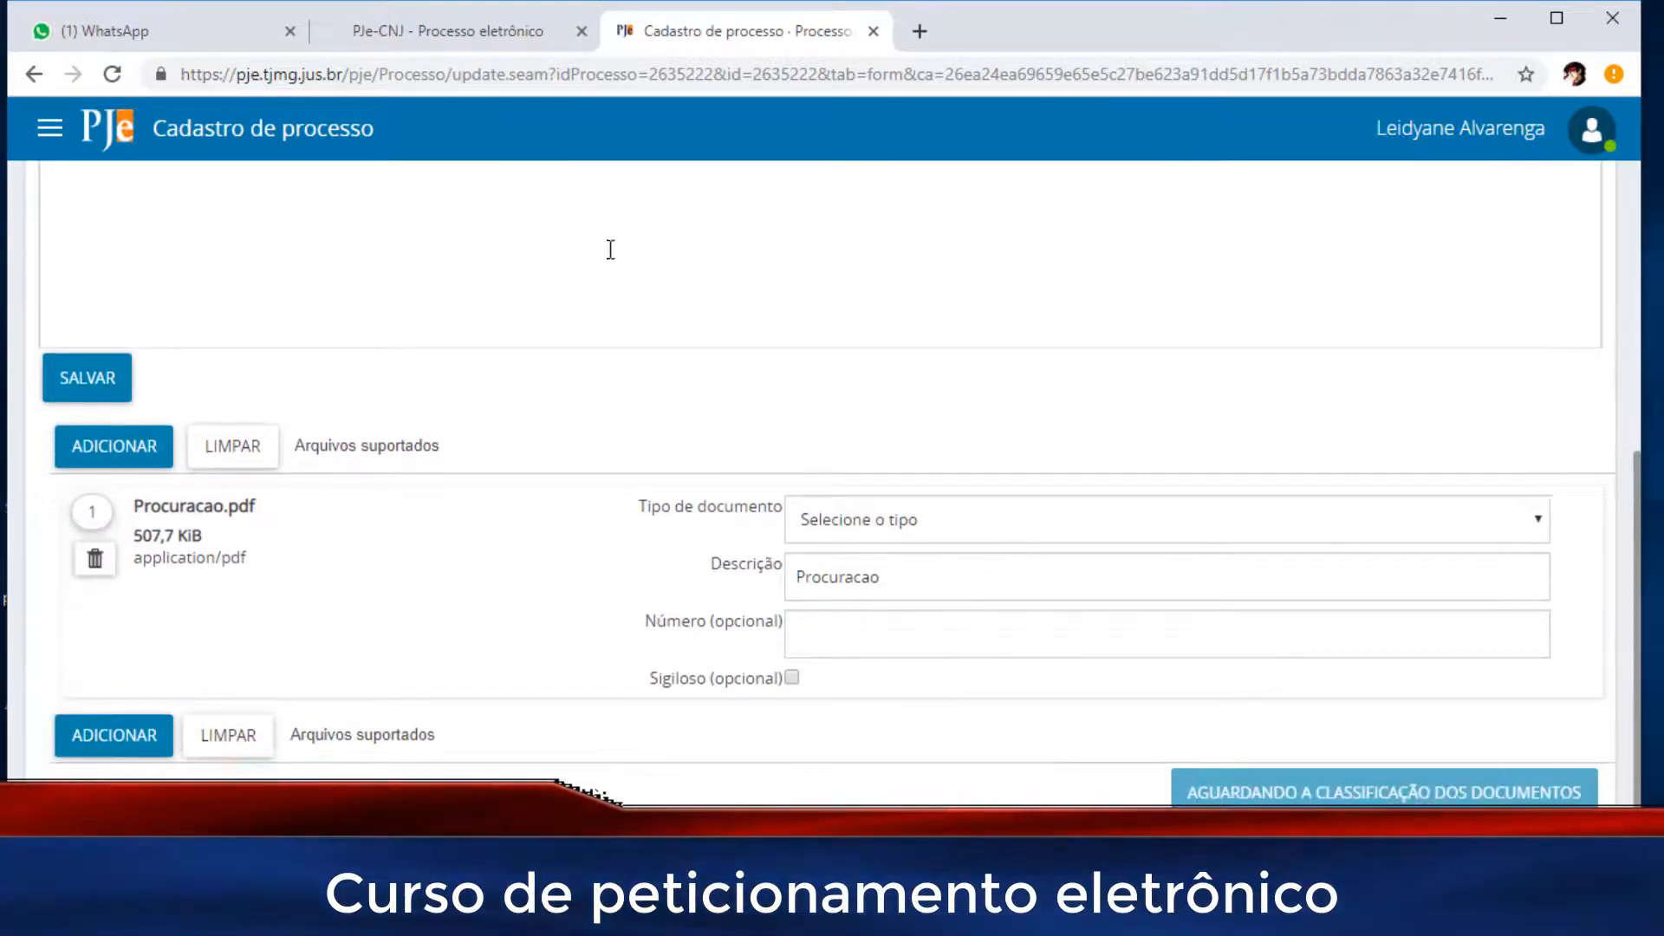
click(841, 521)
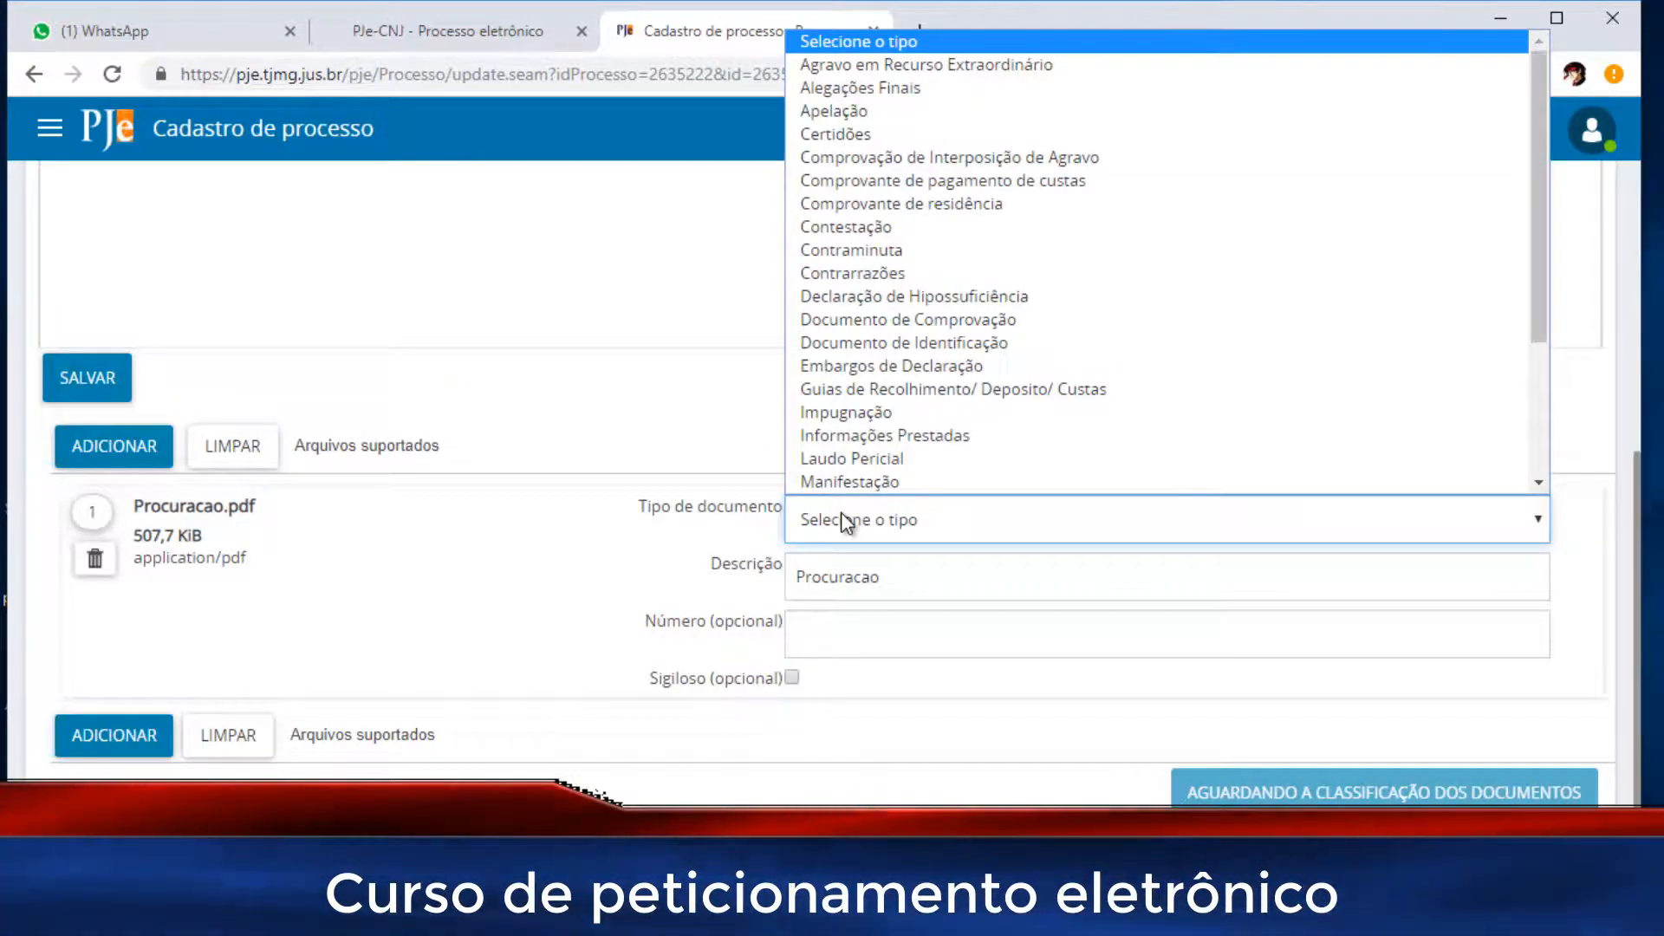
key(p)
key(p)
key(p)
key(p)
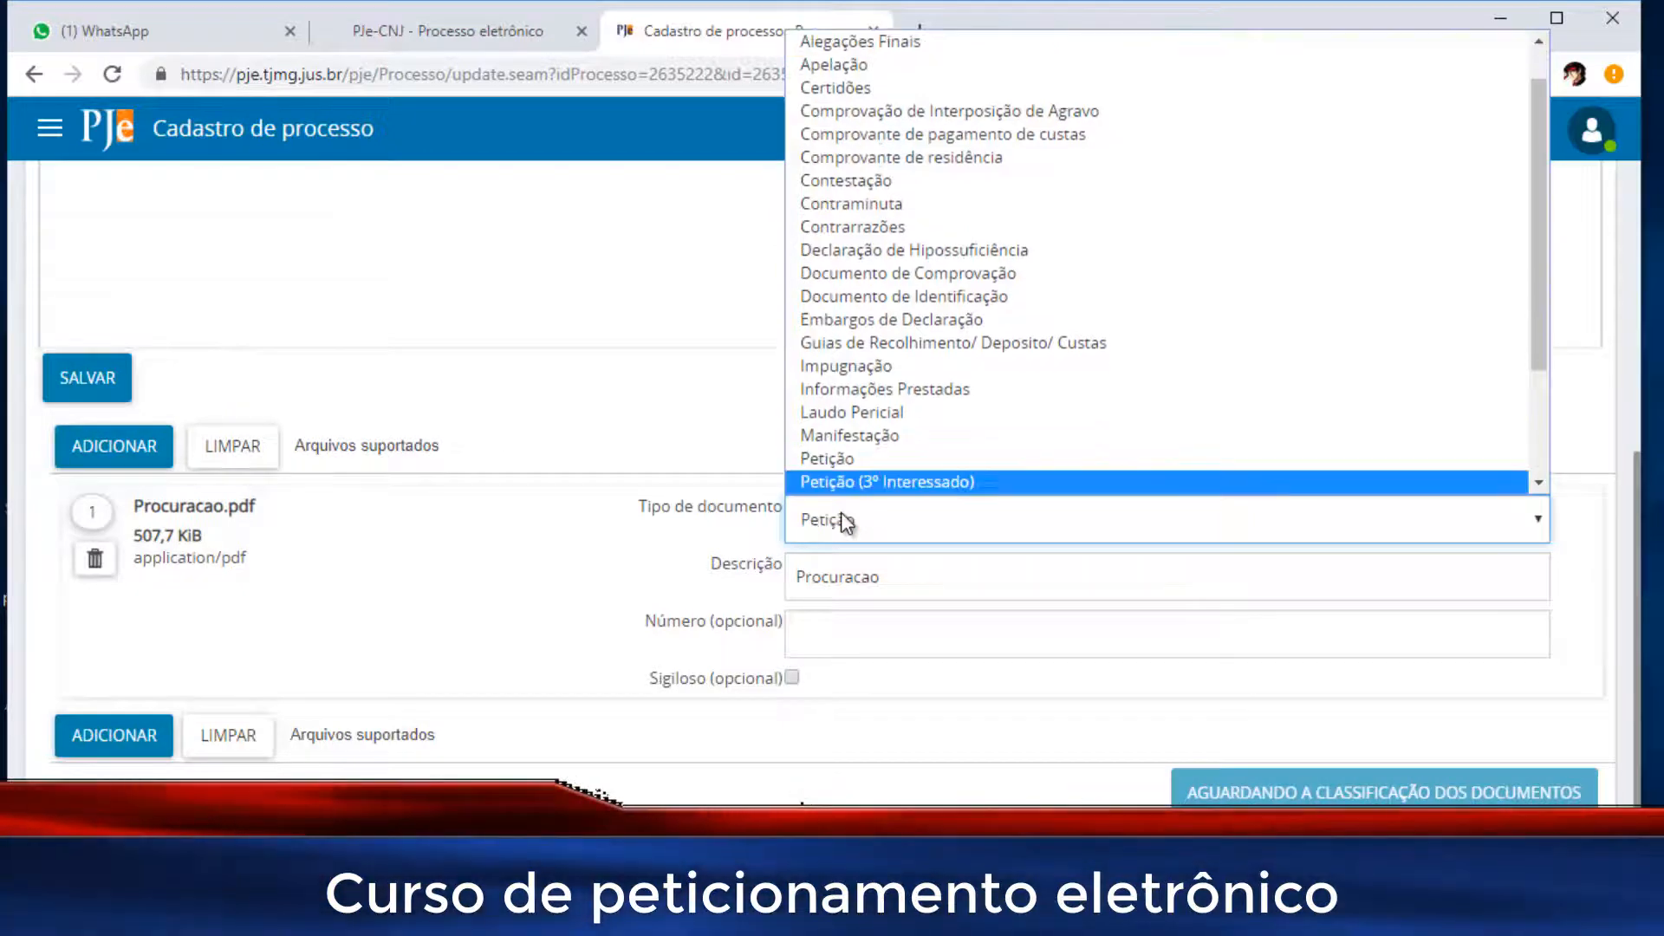
key(Return)
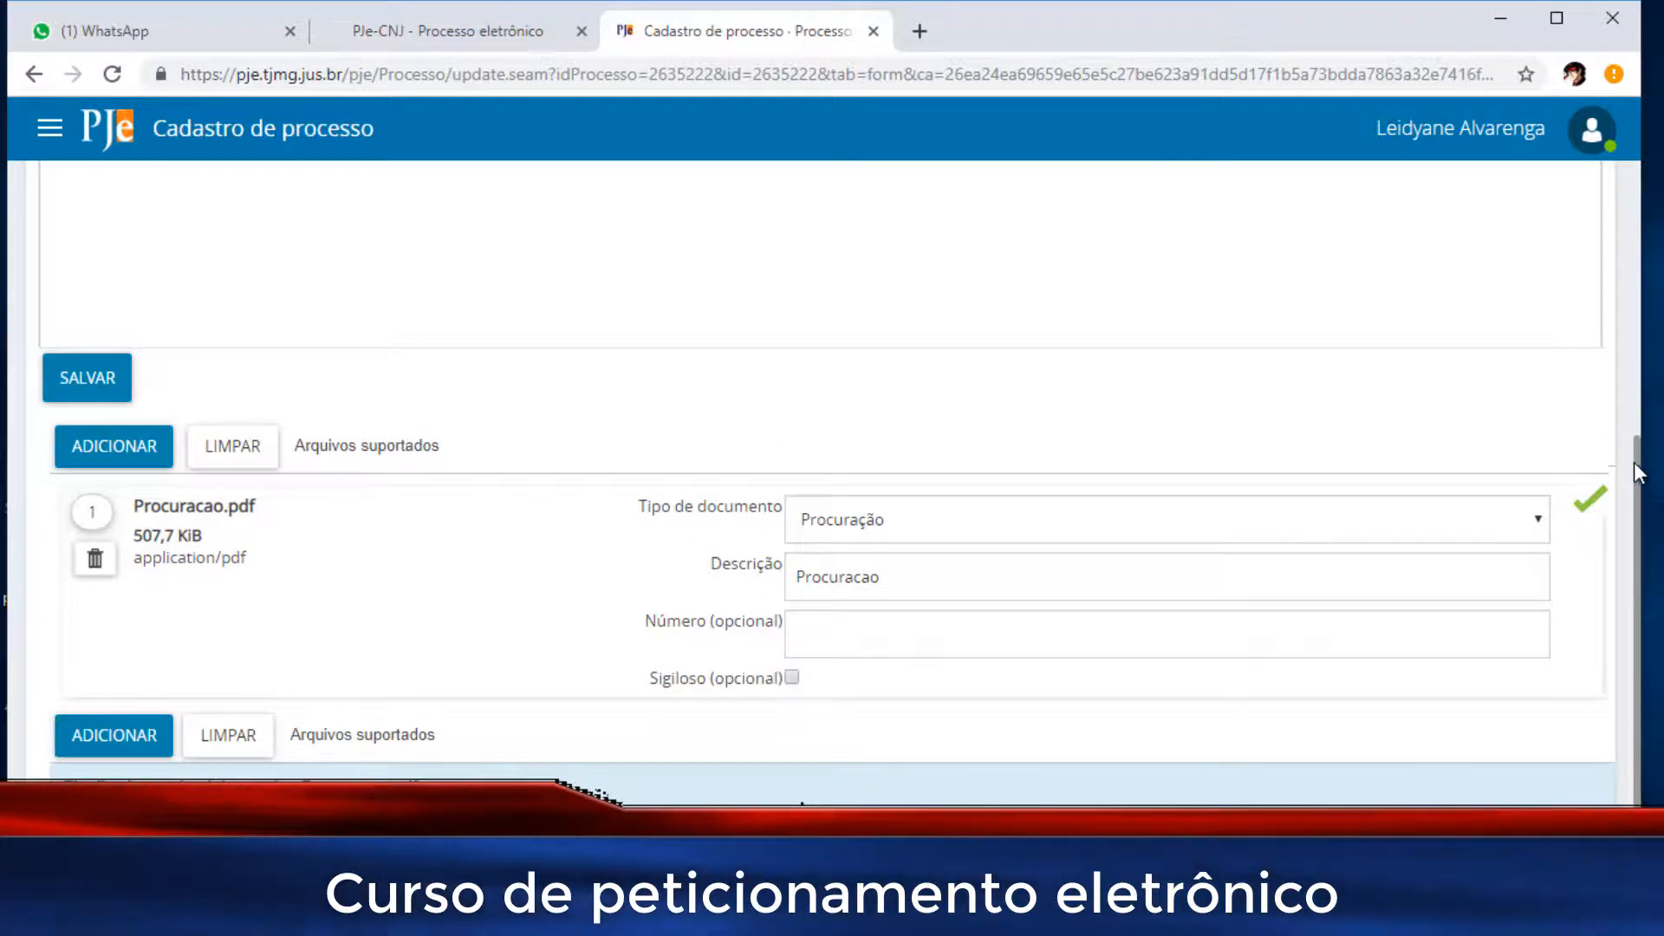
- Try to sign the petition and the attached Procuracao.pdf
drag(1636, 468, 1636, 500)
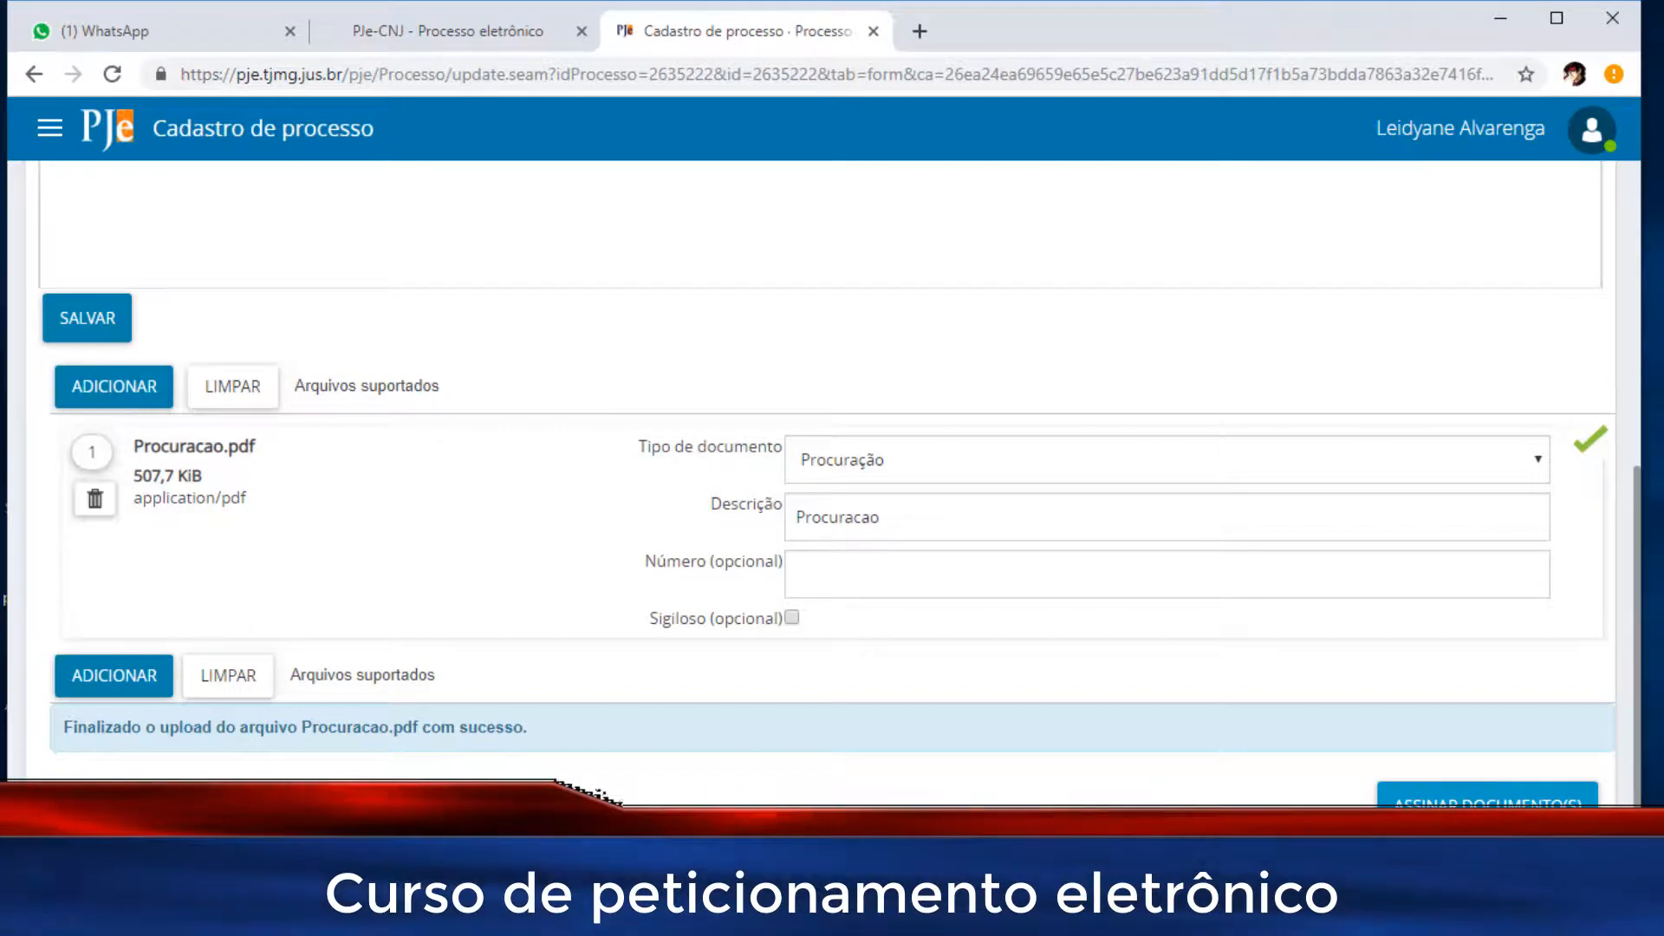
click(1487, 815)
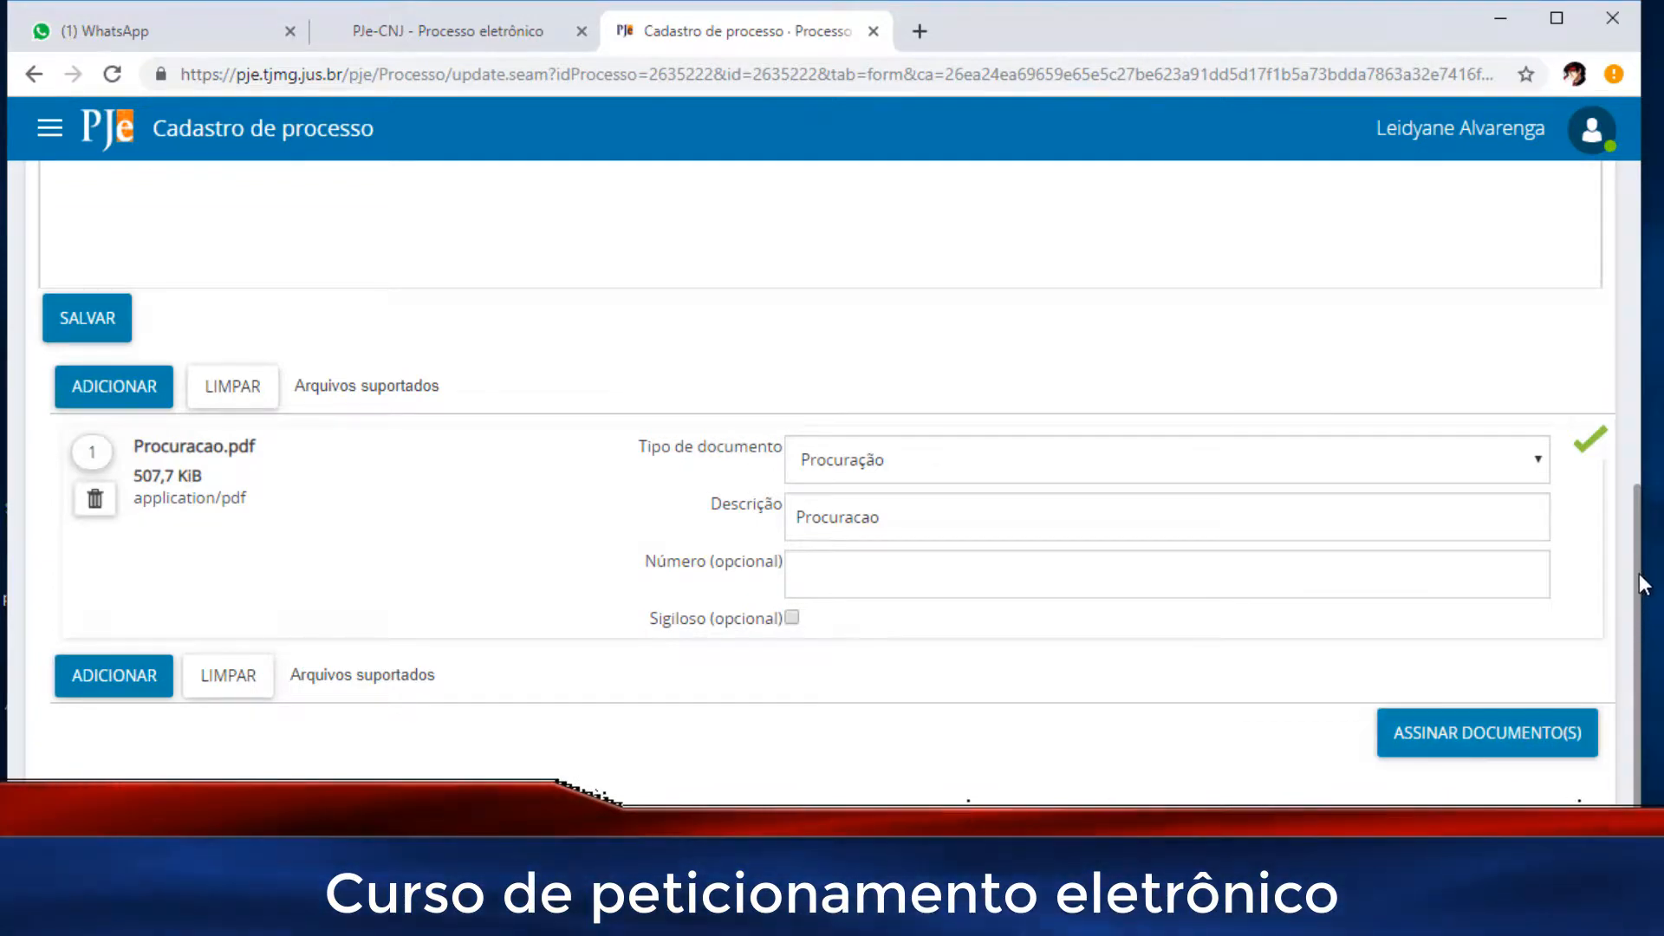
- Go to the Protocolar Inicial stage of the case and select Cível as the competence
scroll(1640, 574, up, 2)
drag(1636, 482, 1621, 222)
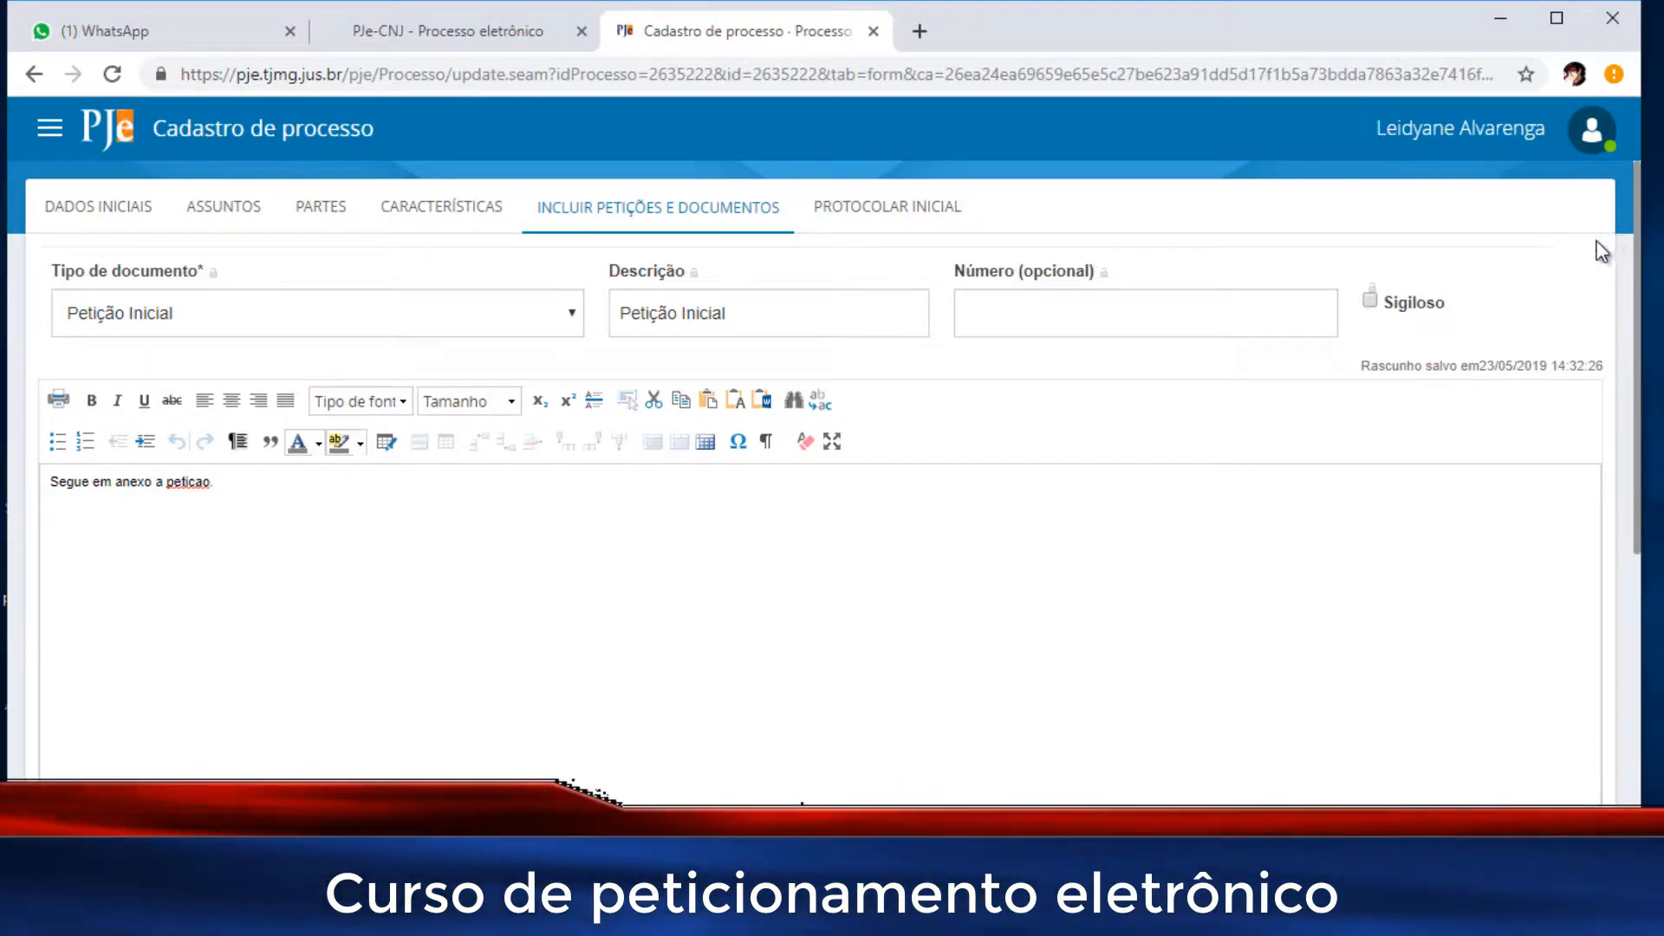
click(922, 218)
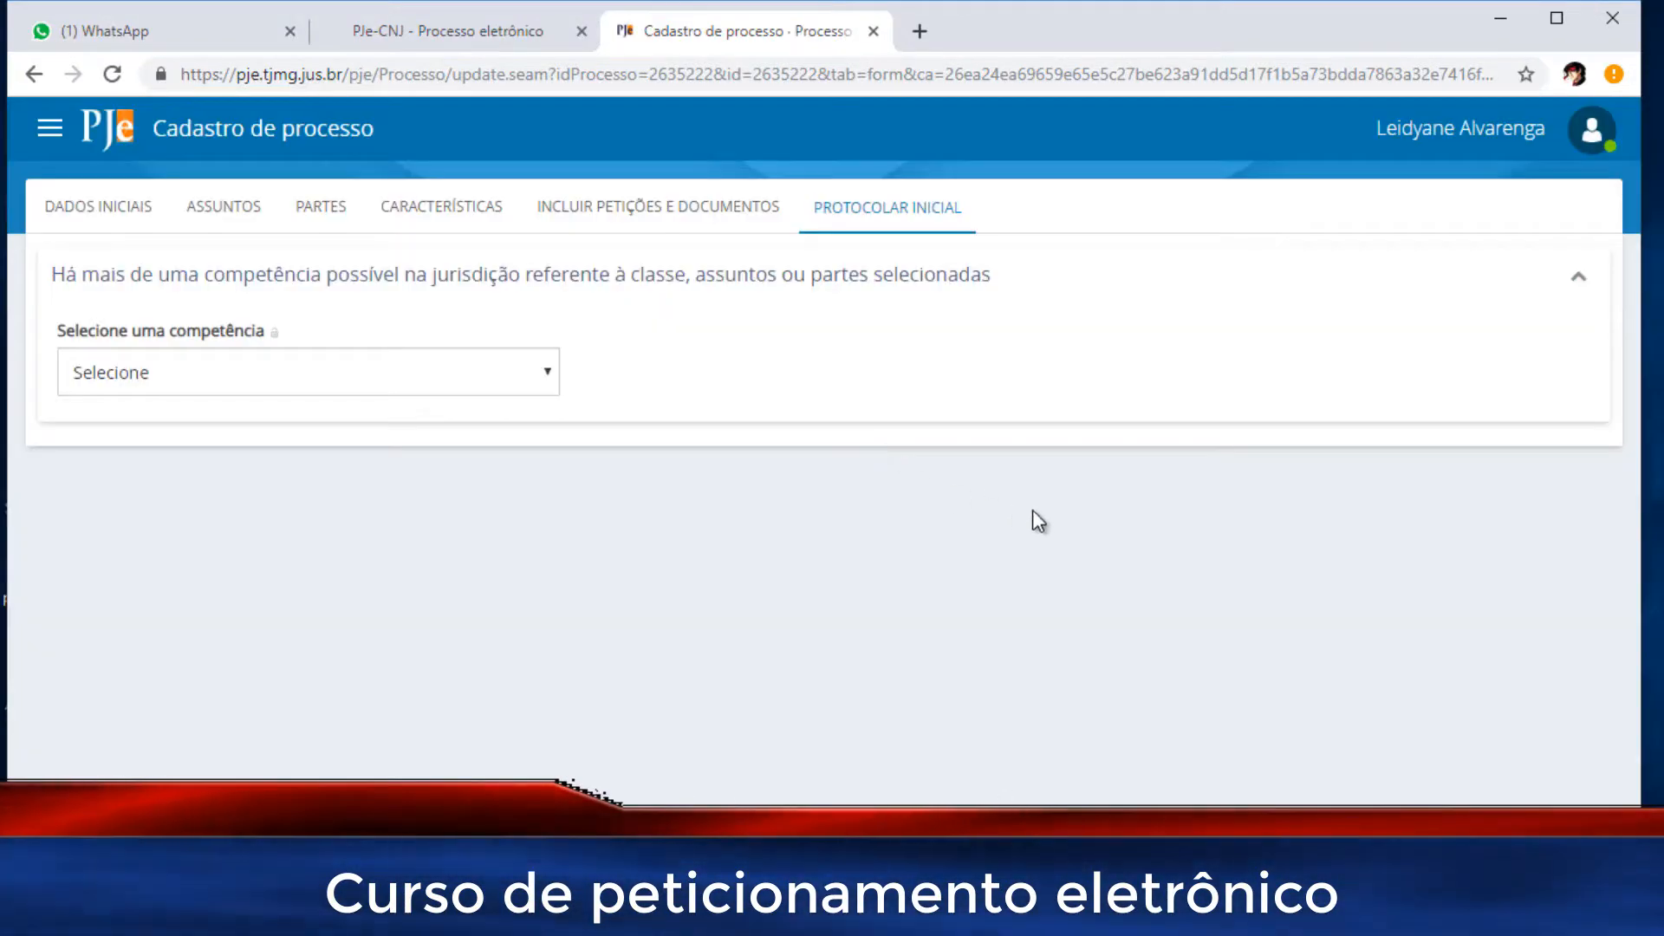
click(275, 373)
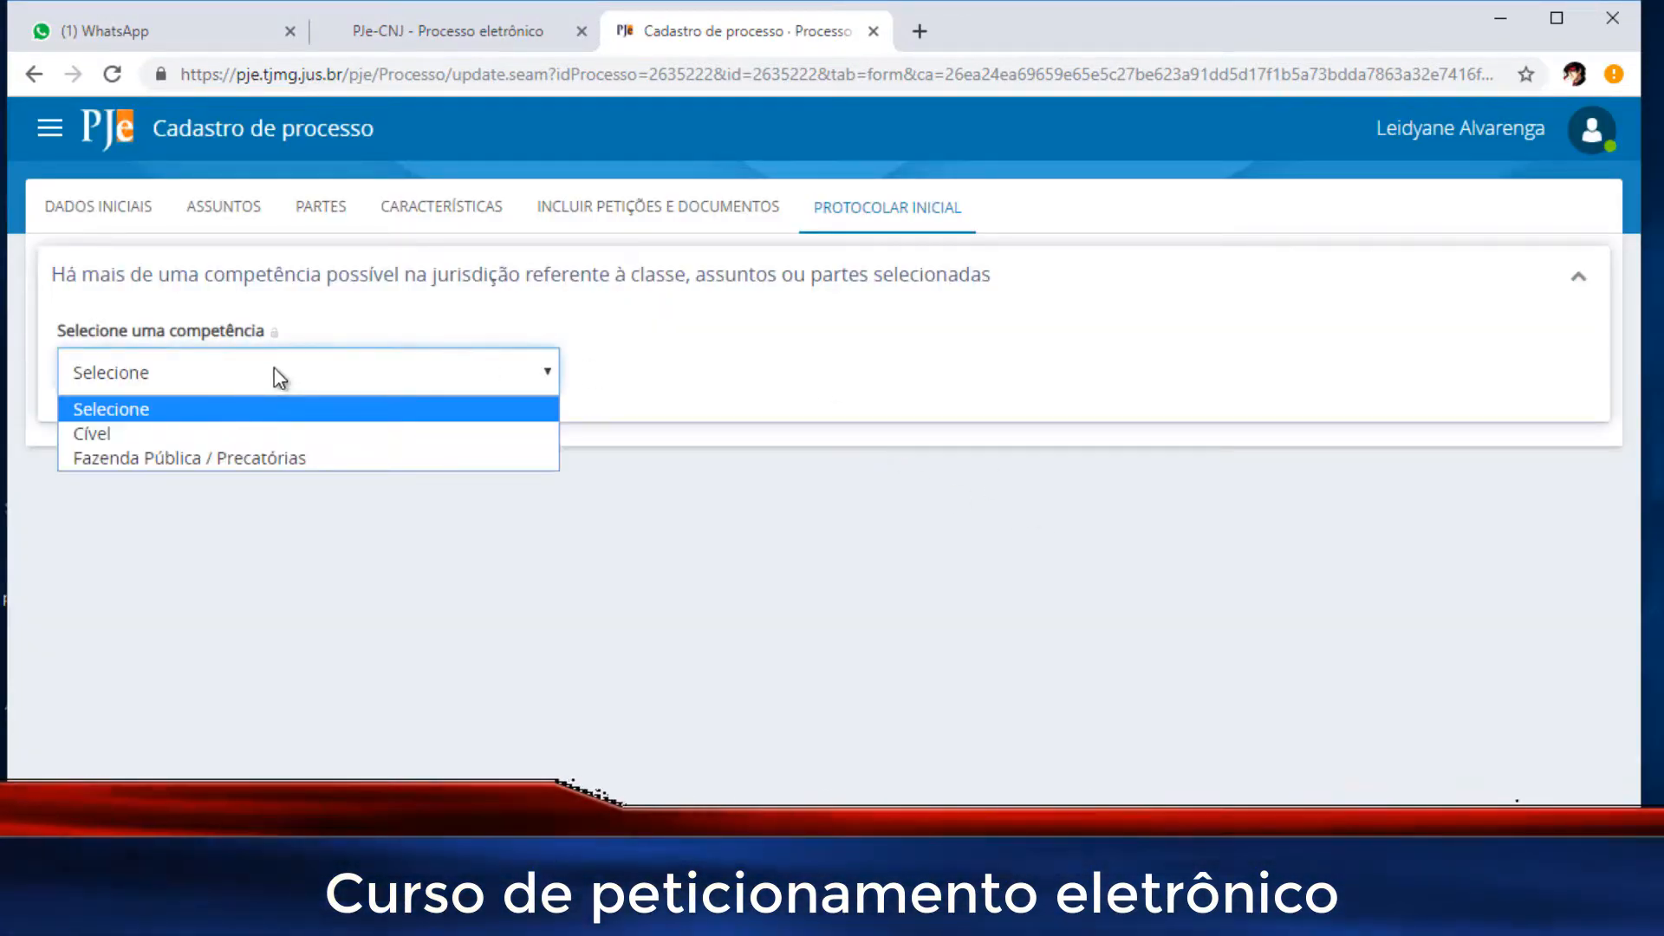
click(121, 435)
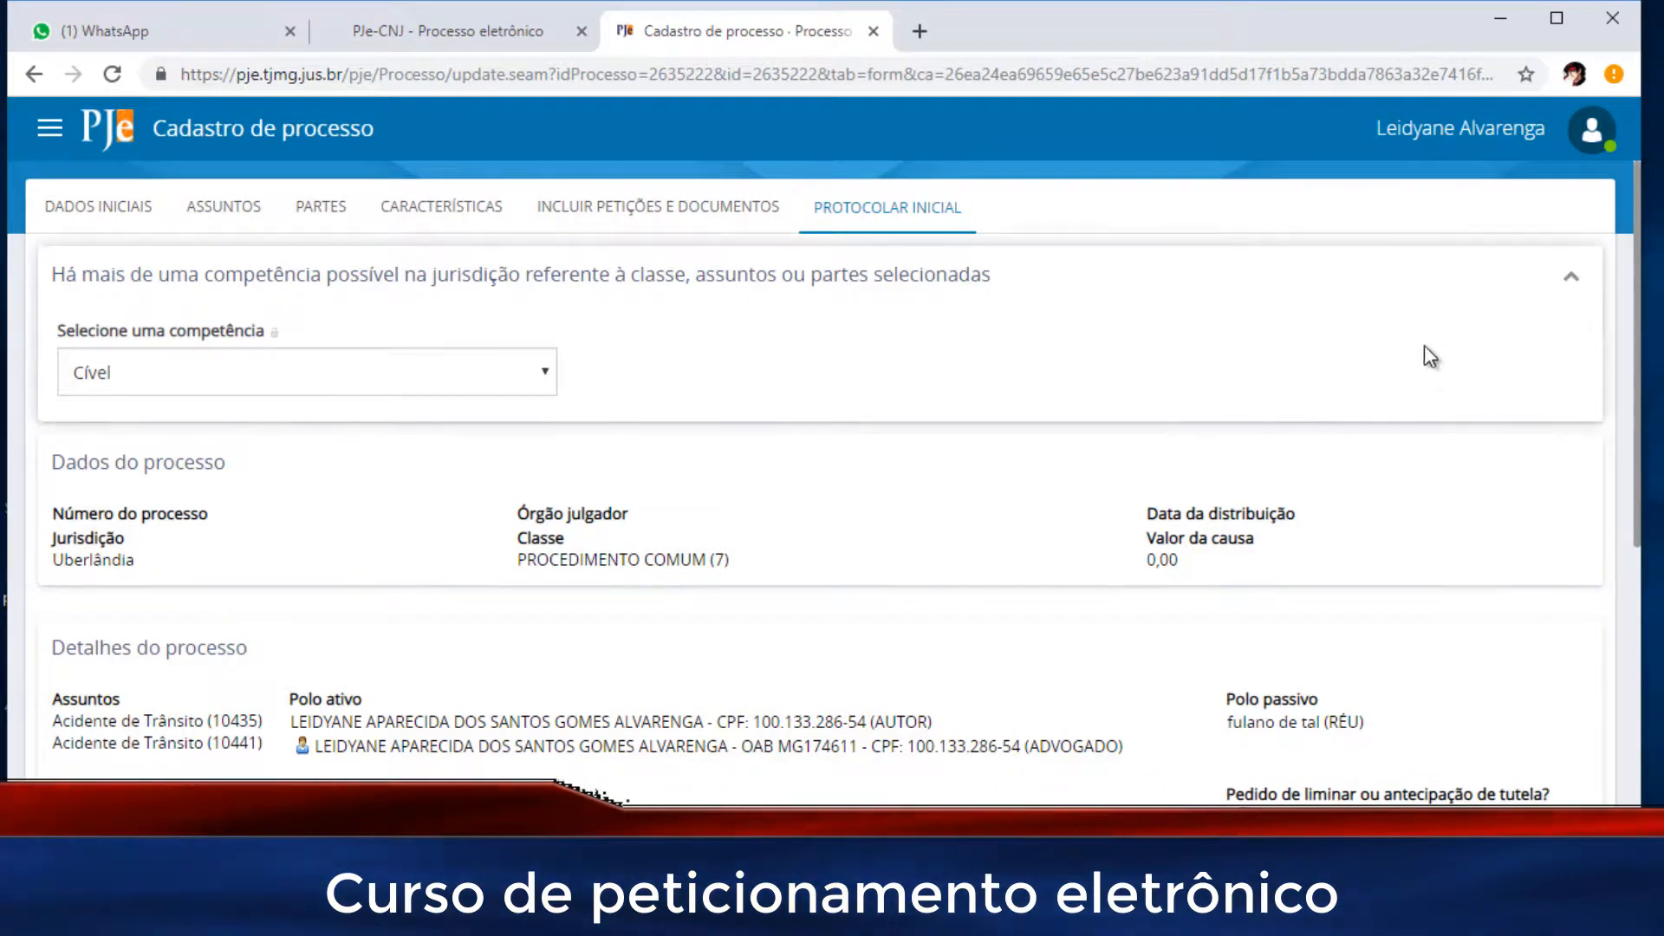
- Review the filing summary, covering the case data, subjects, parties and the list of included documents
mouse_move(1637, 268)
mouse_down()
mouse_move(1651, 530)
mouse_move(1649, 268)
mouse_up()
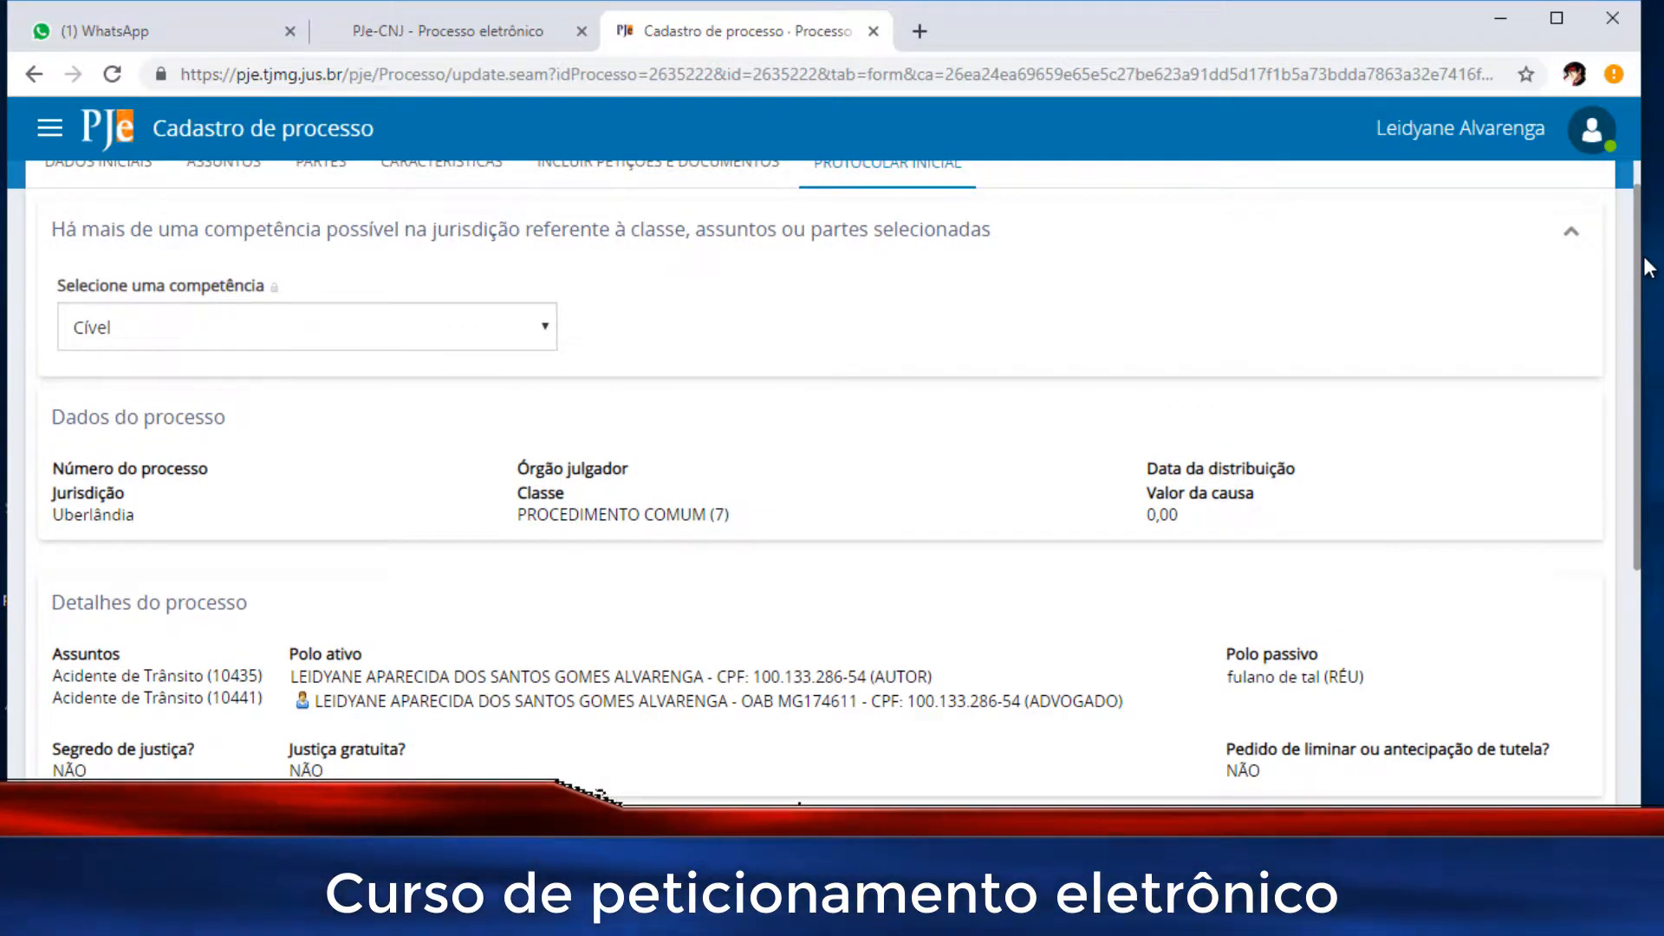
scroll(1552, 344, down, 2)
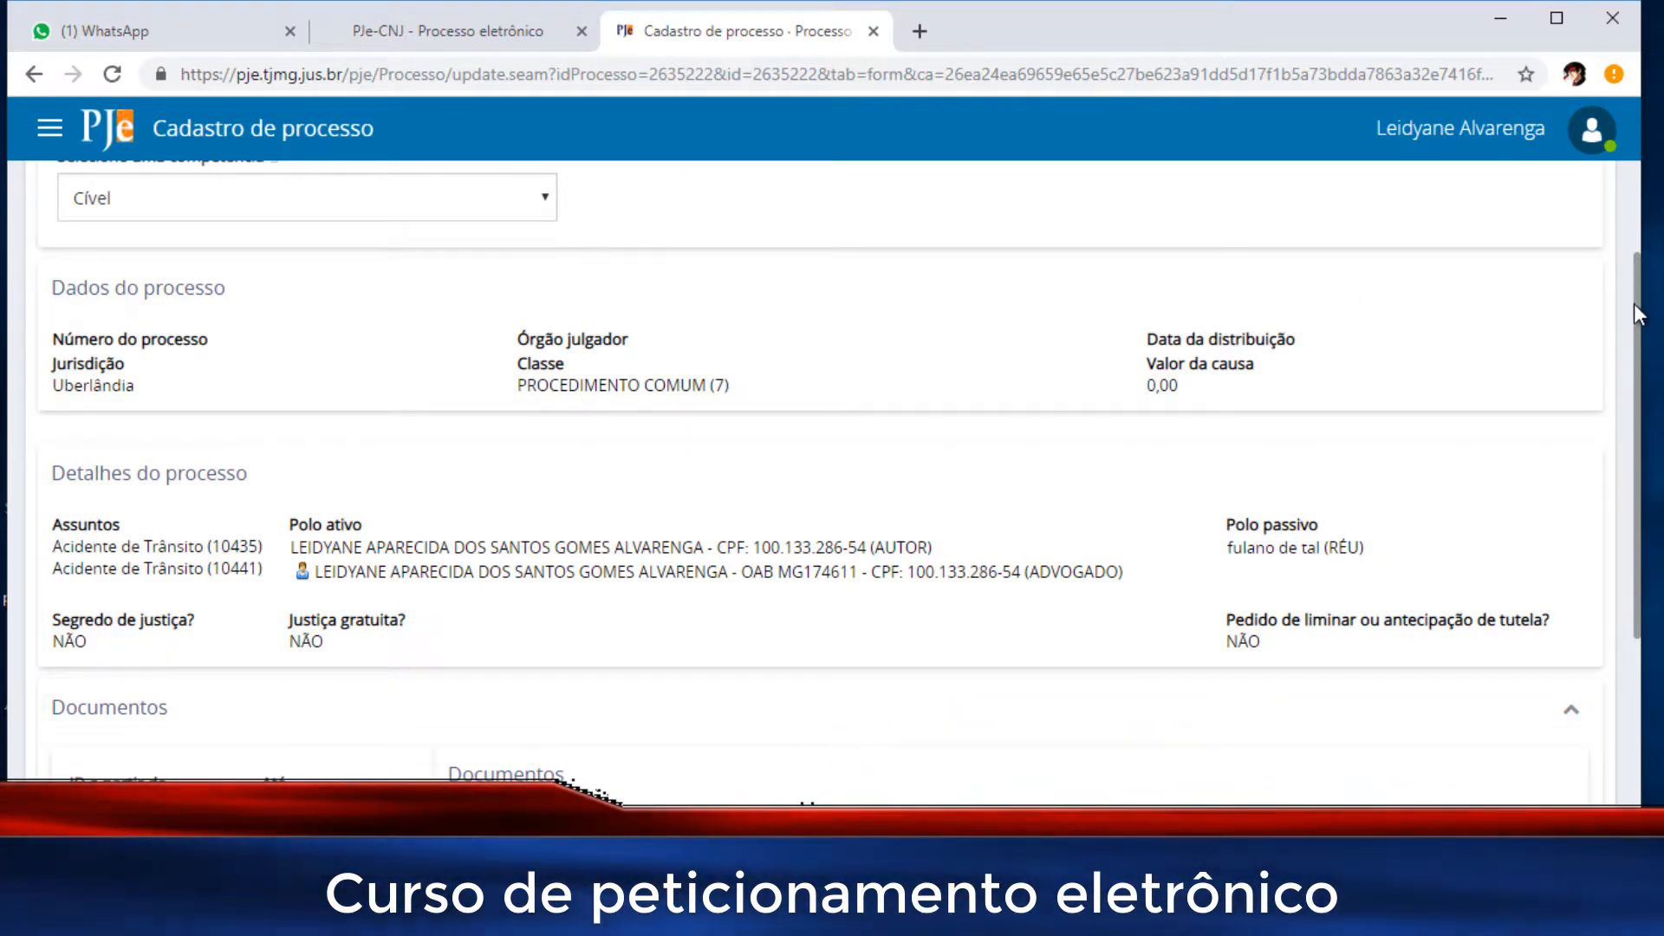
drag(1637, 305, 1639, 430)
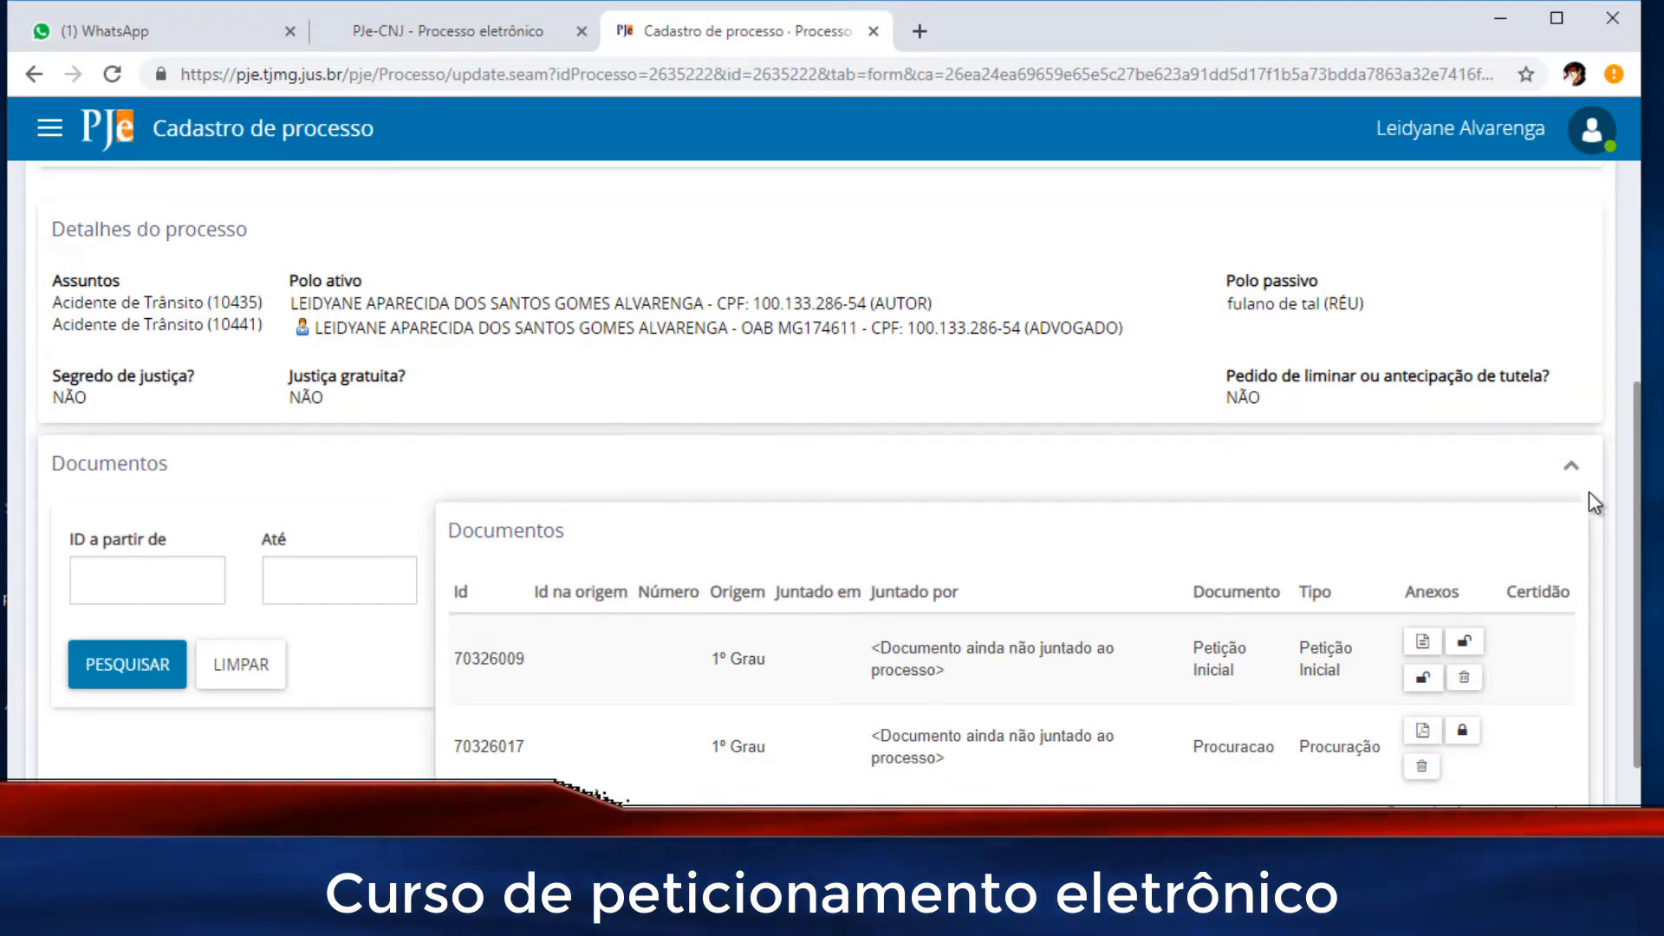
drag(1644, 438, 1632, 548)
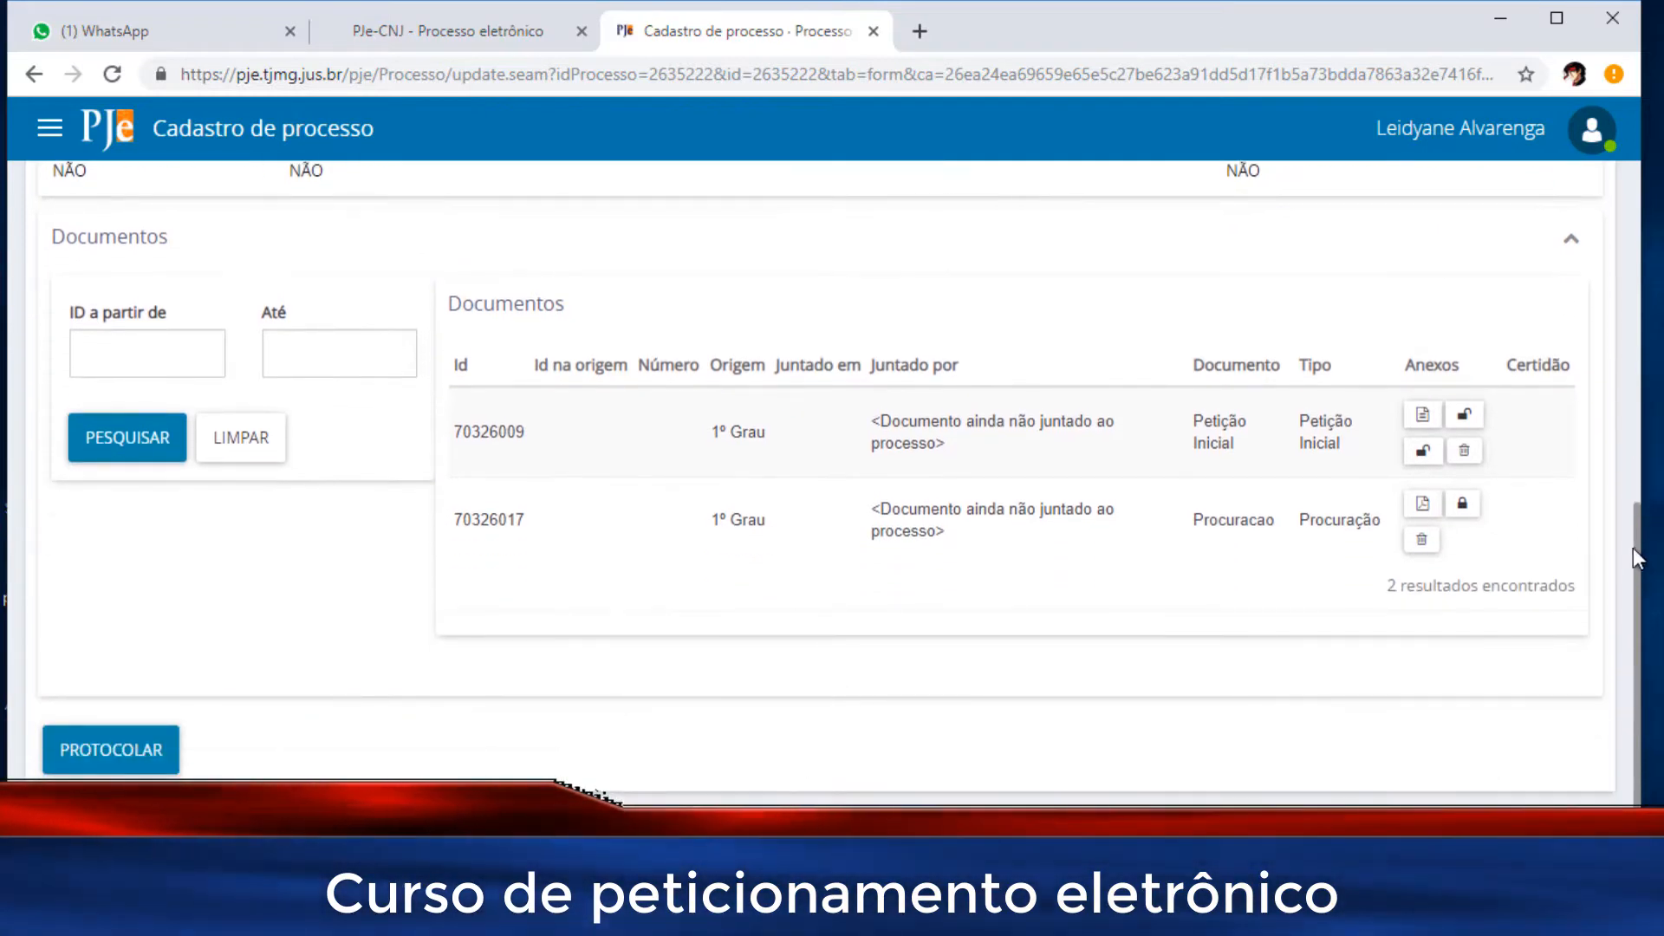